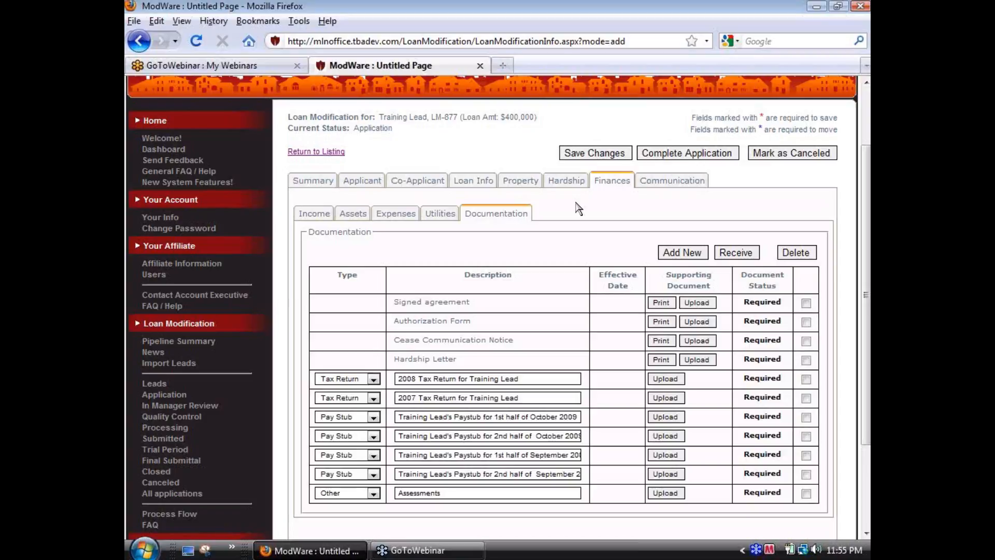
Step: Add a "Profit & Loss" entry to the borrower income list with a monthly payment of 3000
left_click(310, 215)
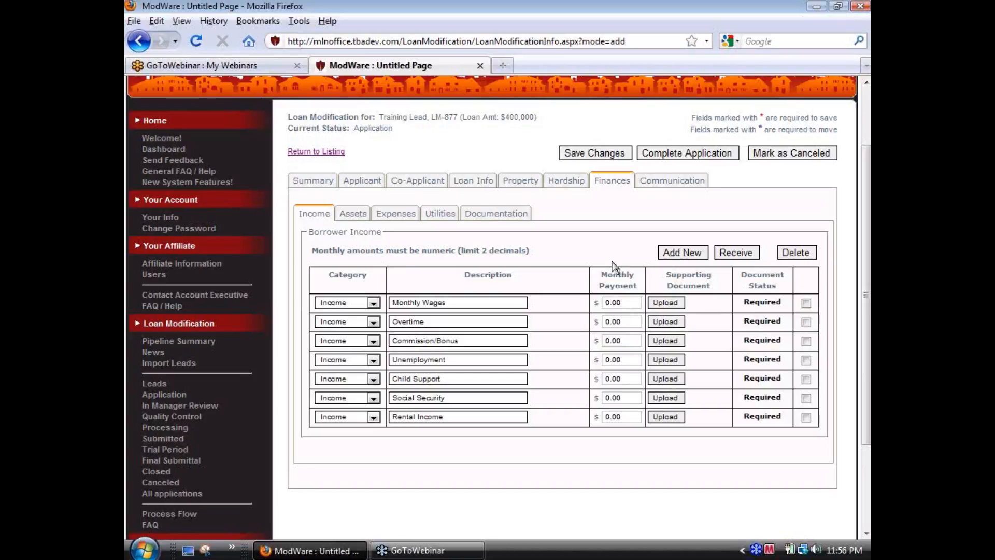
left_click(673, 255)
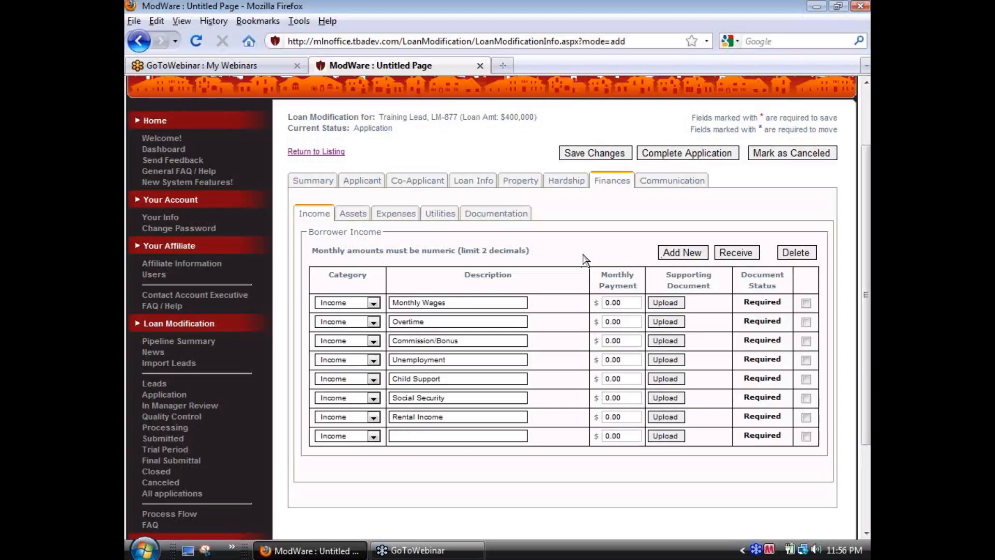
left_click(423, 436)
type("Profit & Loss")
key("Tab")
type("3000")
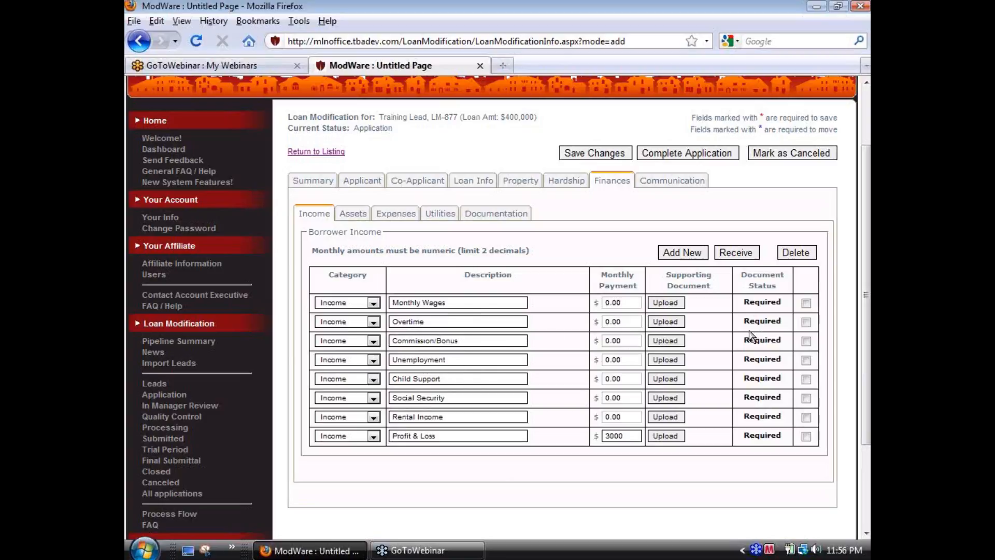
Step: Delete the Overtime, Commission/Bonus, Unemployment, Child Support, Social Security and Rental Income entries from the borrower income
left_click(805, 323)
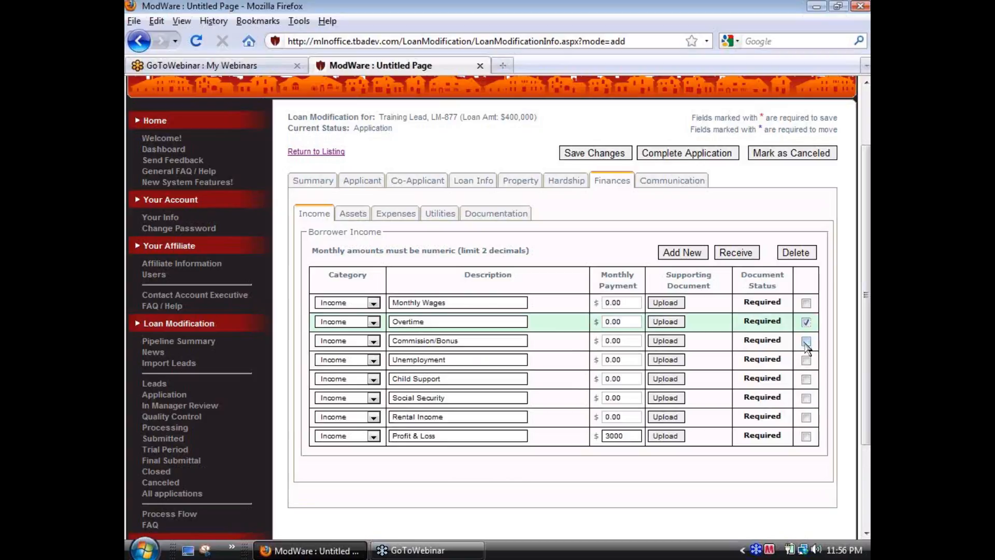
left_click(805, 341)
left_click(805, 360)
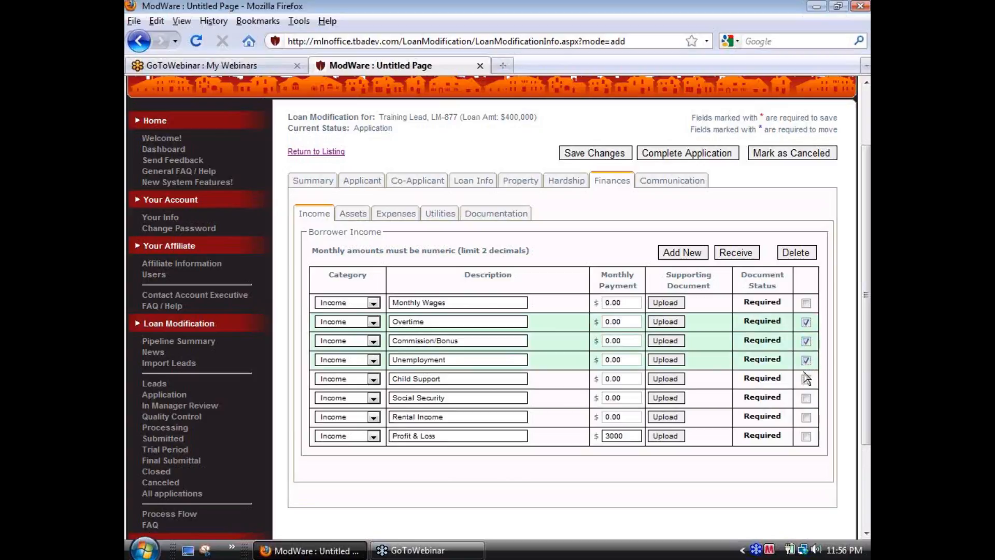
left_click(806, 378)
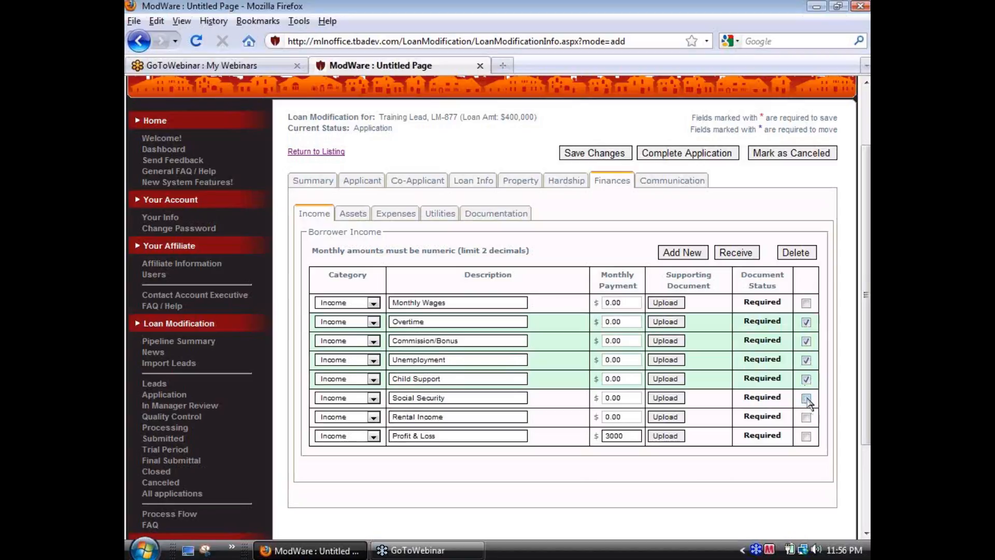
left_click(806, 398)
left_click(806, 418)
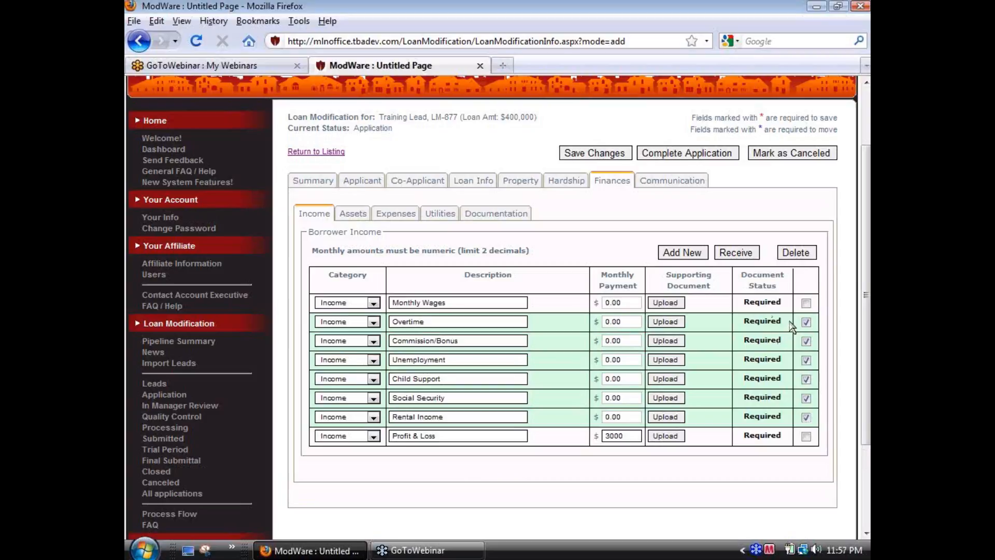
left_click(795, 252)
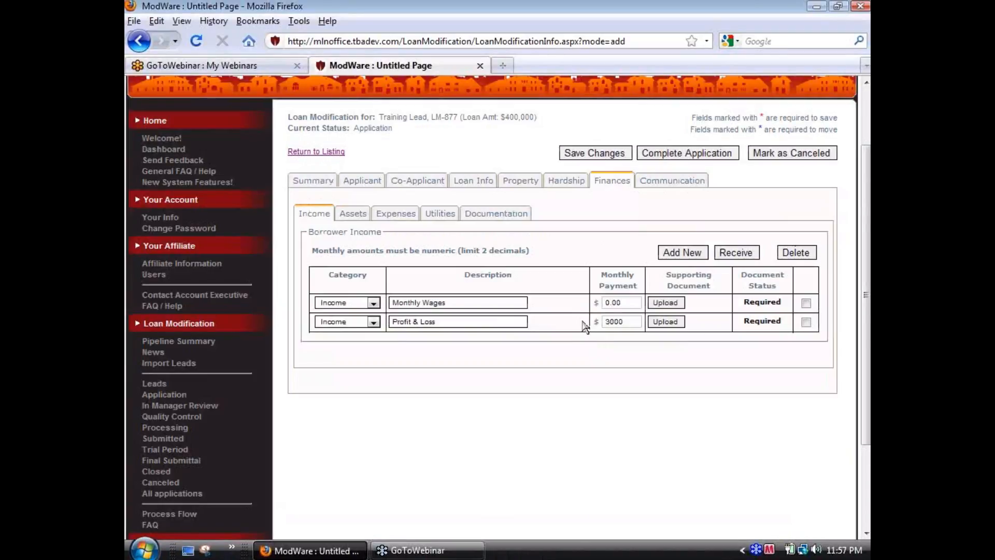
Step: Set the Monthly Wages payment to 2000 and save the application changes
left_click_drag(626, 301, 578, 301)
type("2000")
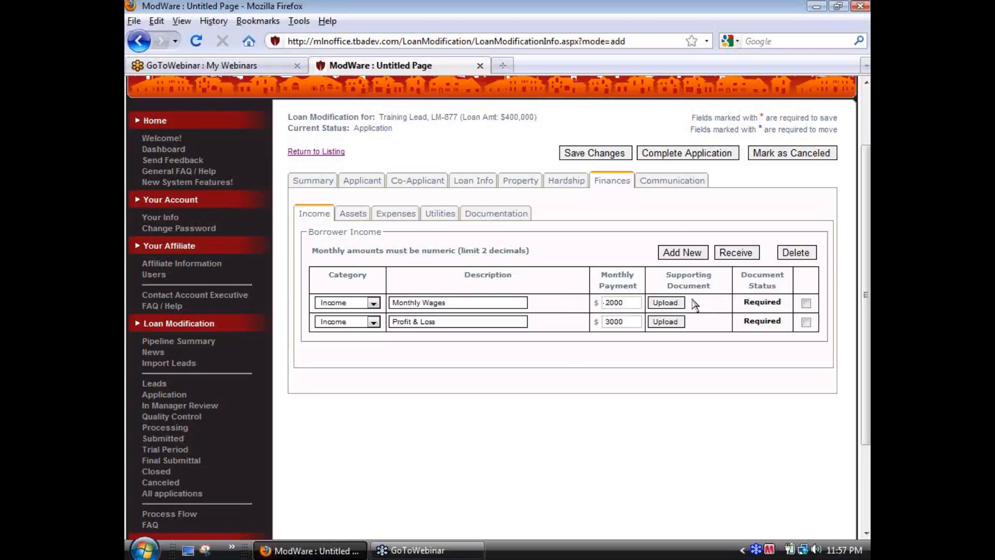
left_click(592, 154)
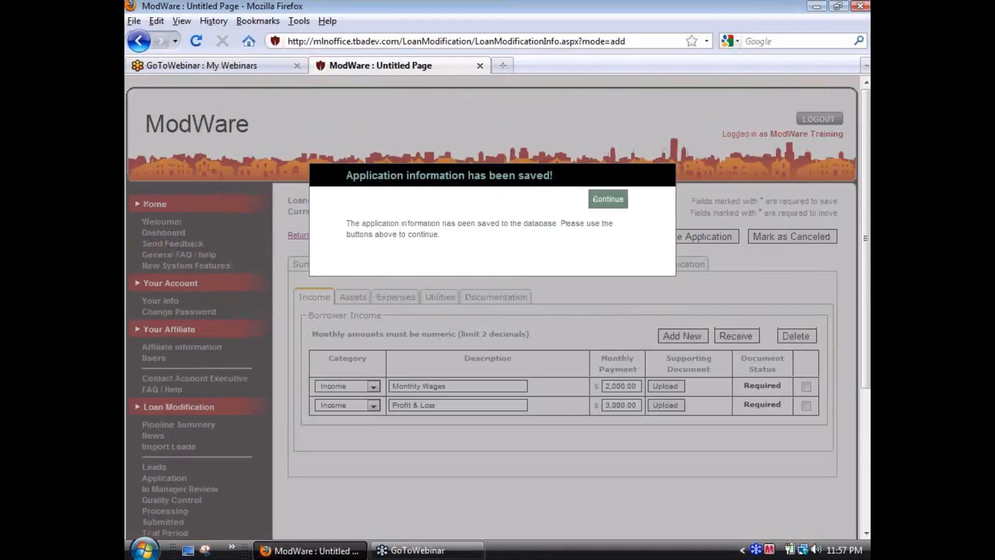
left_click(596, 202)
Step: Mark the supporting documents for Monthly Wages and Profit & Loss as received
scroll(600, 345, "down", 3)
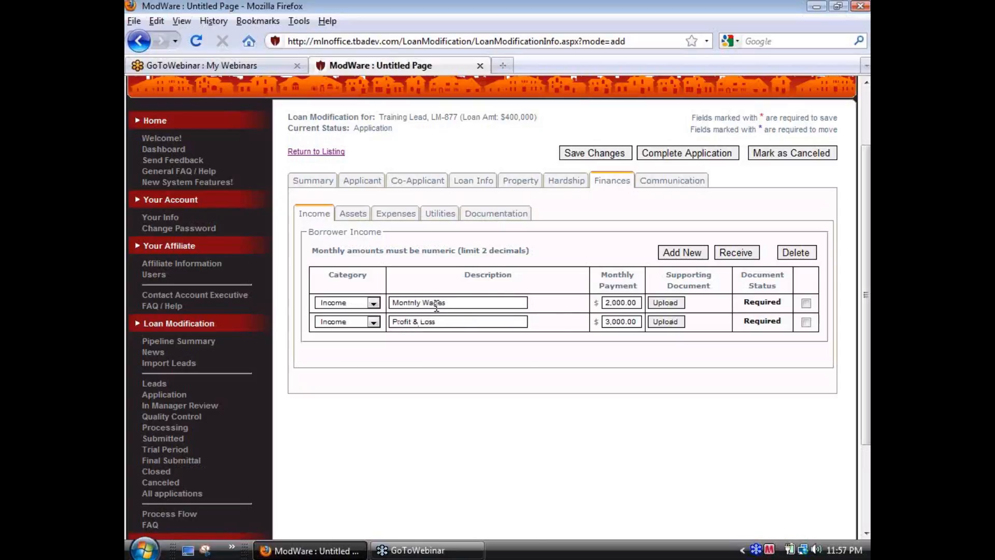
left_click(806, 322)
left_click(805, 303)
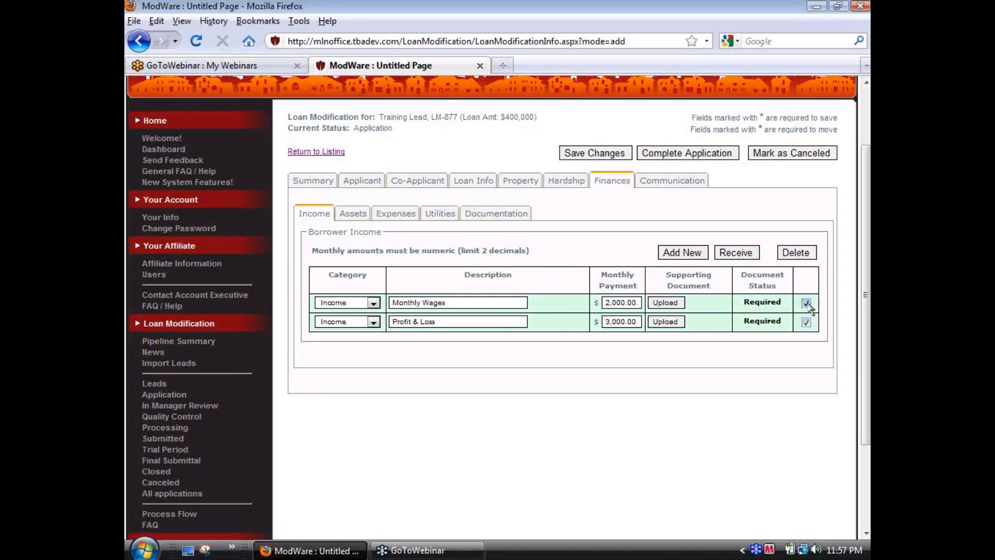
left_click(735, 253)
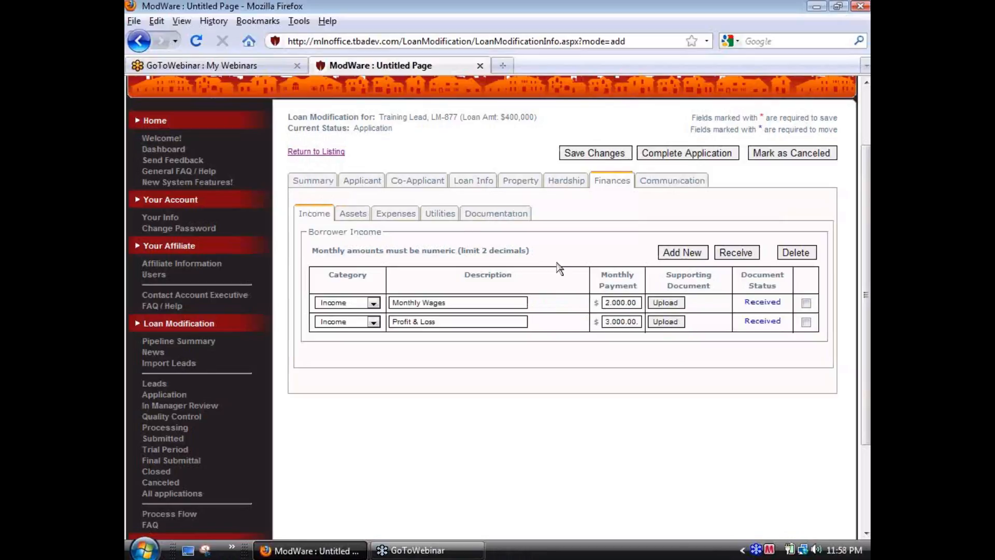
Step: Set the current value of the Checking Account in the finance assets to 3000
left_click(354, 215)
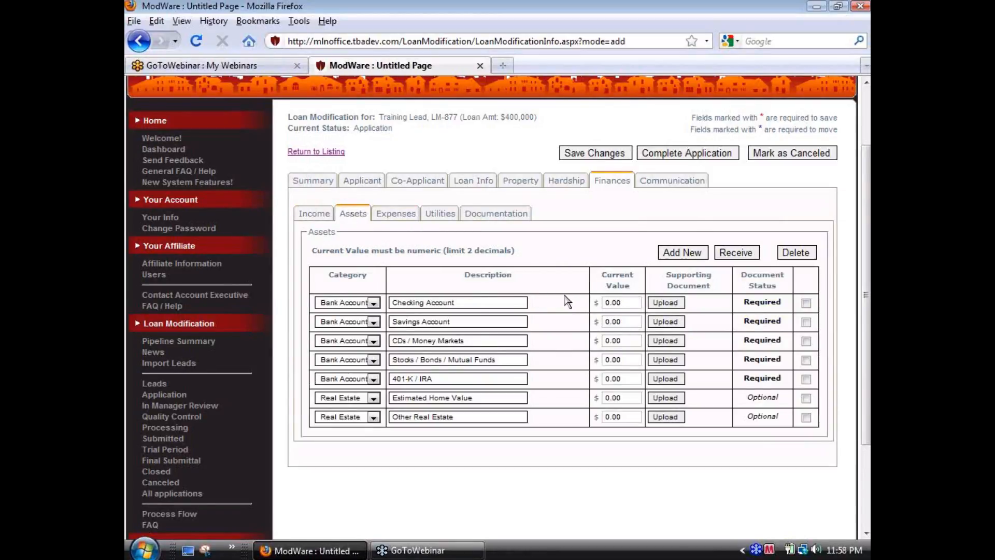
scroll(567, 299, "down", 1)
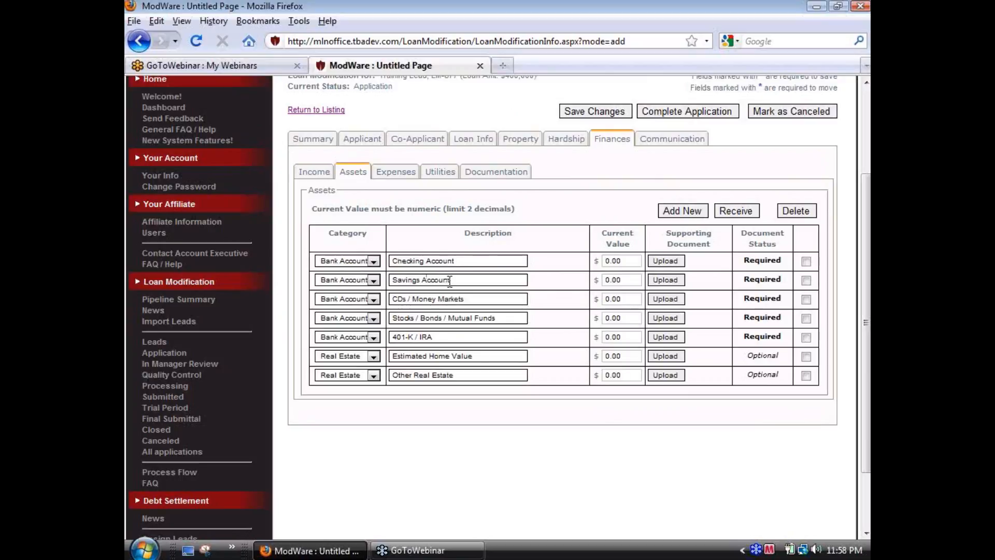
left_click_drag(631, 262, 571, 264)
type("3000")
Step: Append "Checking & Savings" to the Checking Account description and mark its supporting document as received
left_click(480, 266)
type("Checking & Savings")
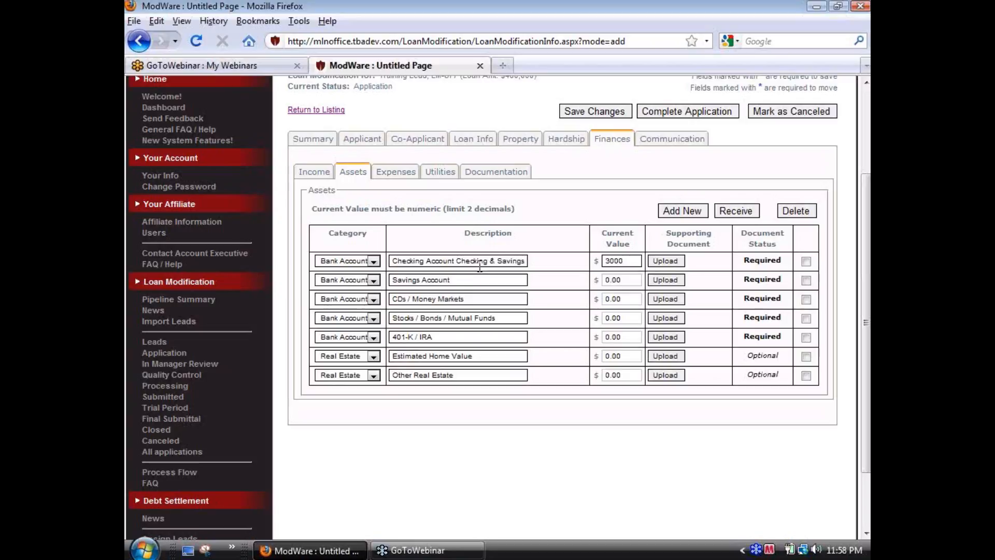
left_click(806, 262)
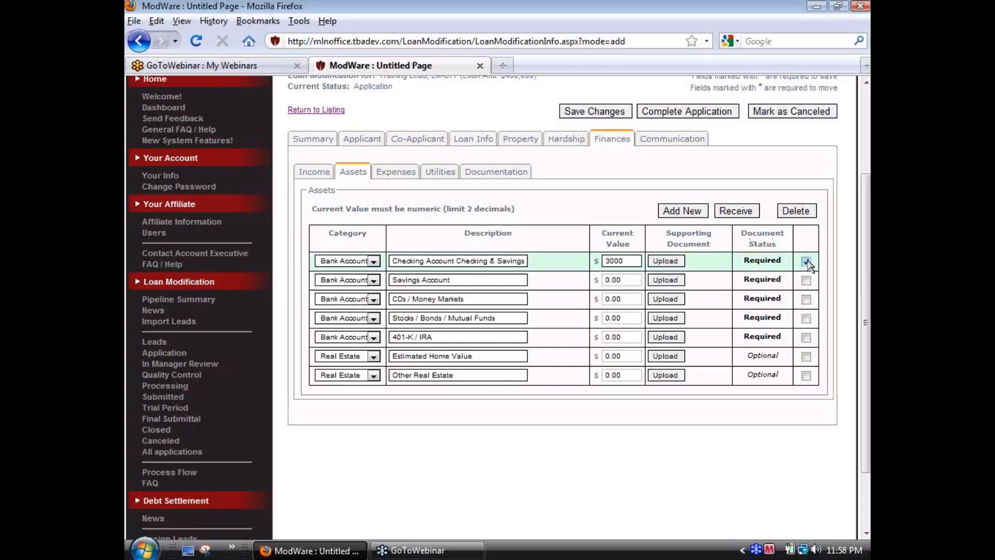
left_click(730, 216)
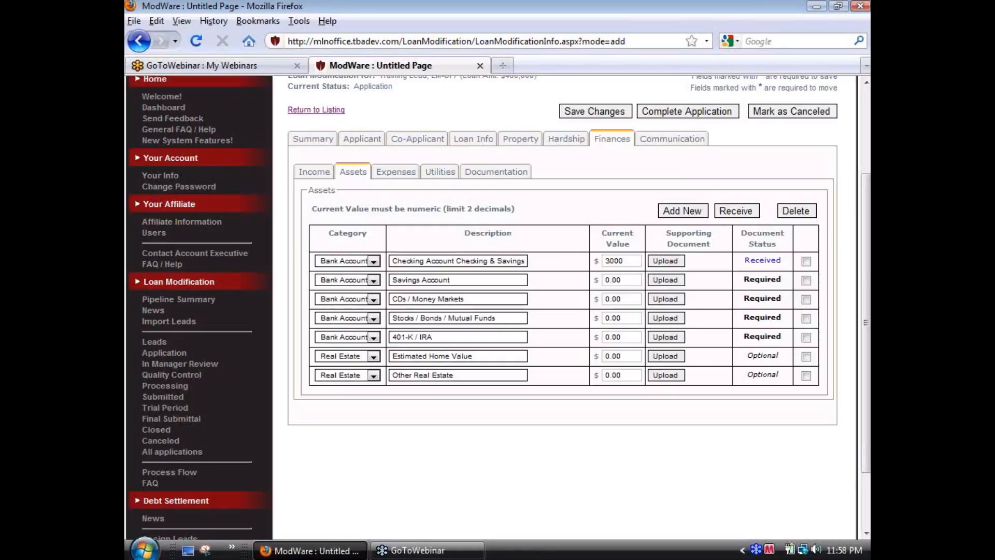
Step: Delete the Savings Account, CDs / Money Markets, Stocks / Bonds / Mutual Funds, 401-K / IRA, Estimated Home Value and Other Real Estate assets
left_click(805, 280)
left_click(806, 300)
left_click(806, 318)
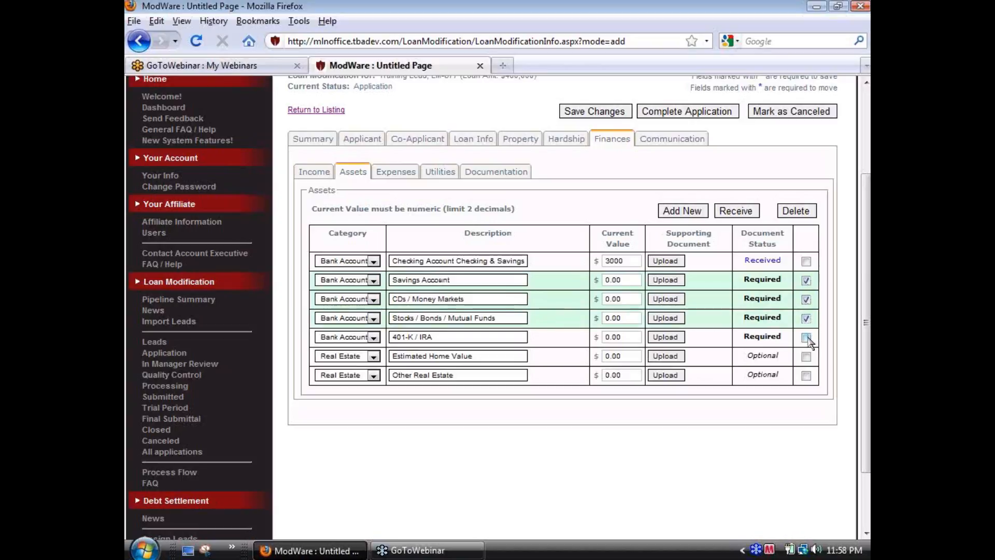
left_click(806, 337)
left_click(806, 356)
left_click(806, 376)
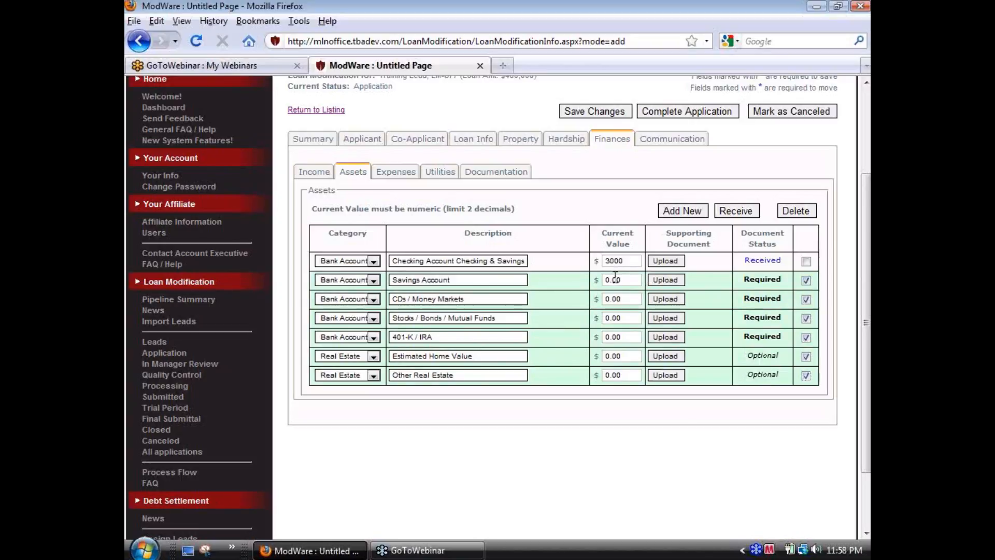
left_click(799, 217)
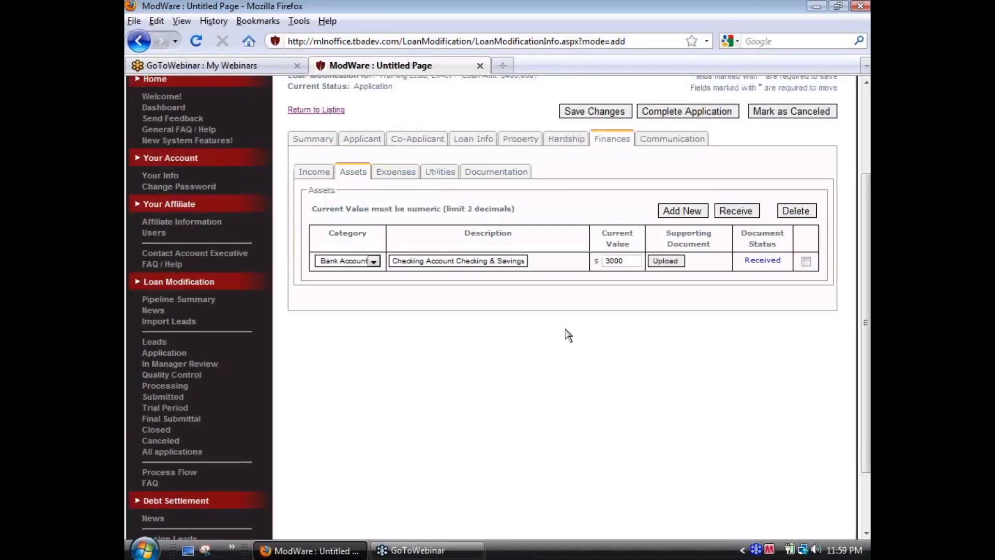
Step: Review the monthly expenses list, examining which loan and credit card entries require supporting documents
left_click(397, 178)
scroll(624, 317, "down", 3)
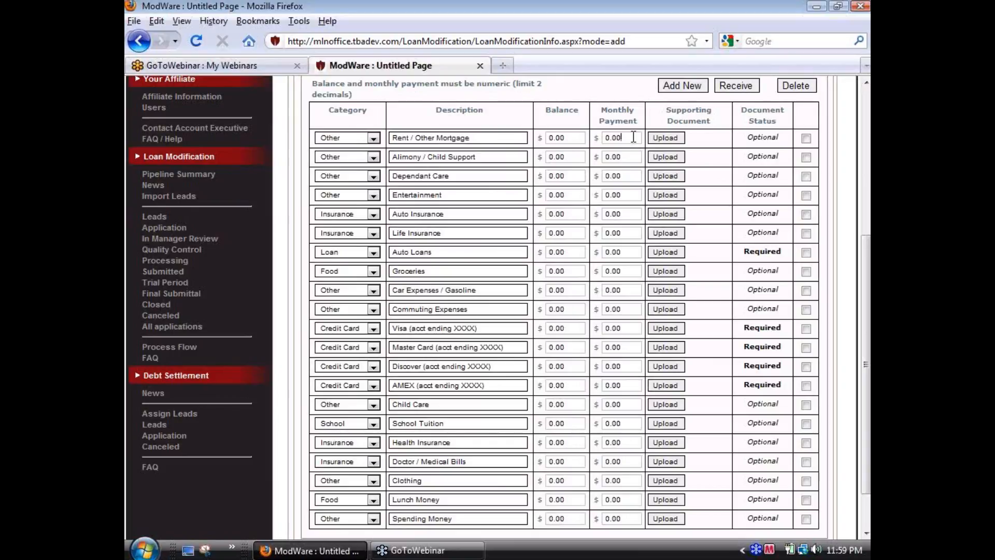
left_click_drag(783, 248, 734, 248)
left_click(735, 248)
scroll(776, 328, "down", 2)
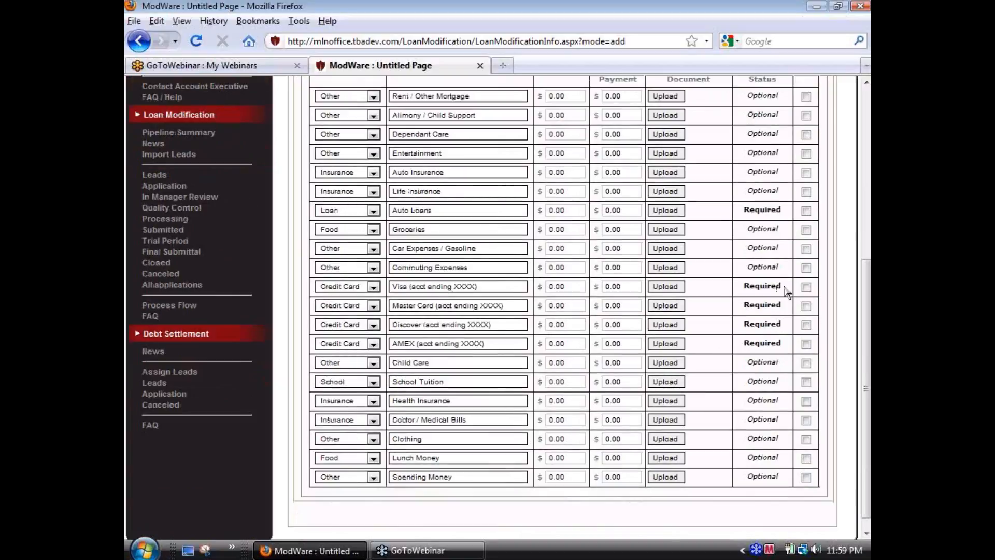
left_click_drag(782, 286, 739, 286)
left_click(759, 302)
scroll(592, 336, "up", 2)
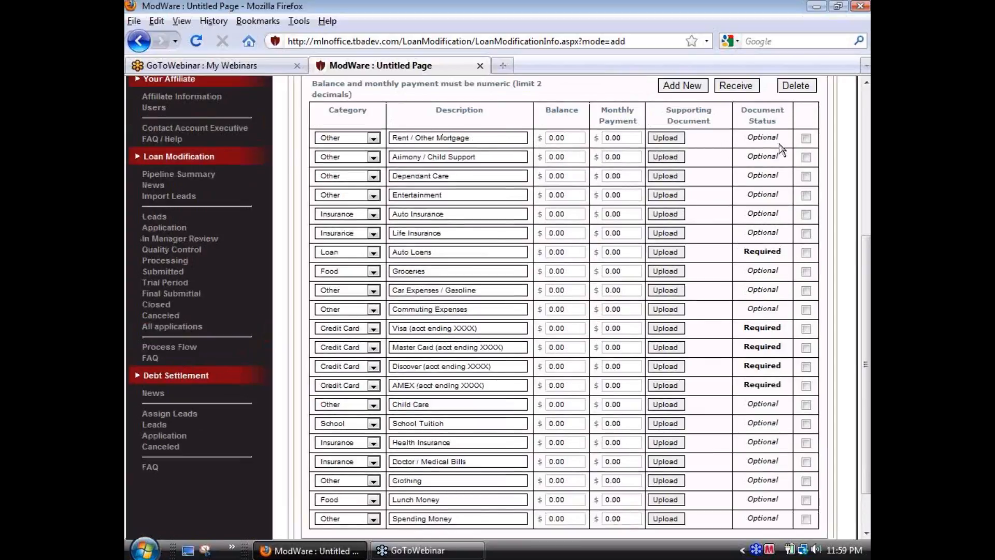
Step: Delete every monthly expense except Entertainment, Auto Insurance, Auto Loans, Groceries, Car Expenses / Gasoline, Commuting Expenses and Visa
left_click(806, 139)
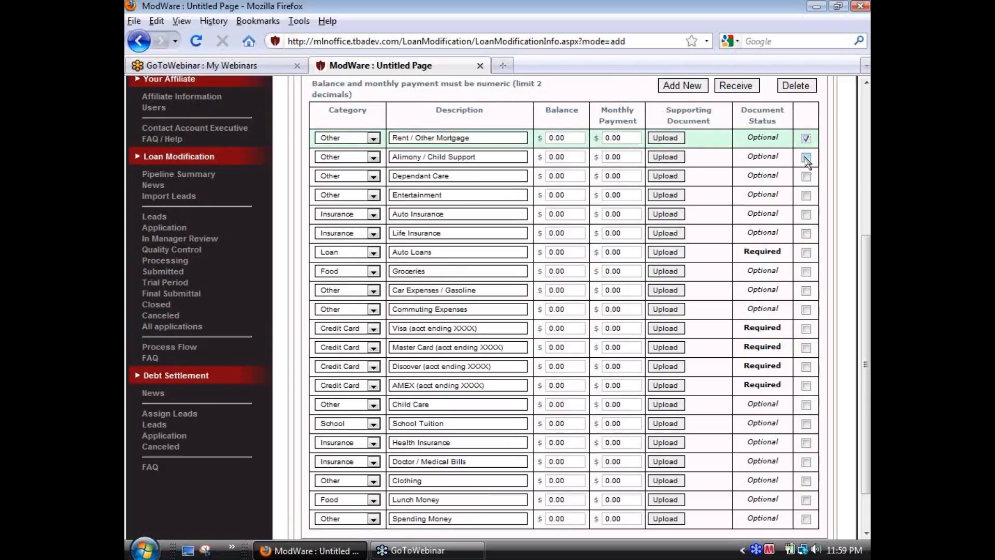
left_click(806, 158)
left_click(806, 177)
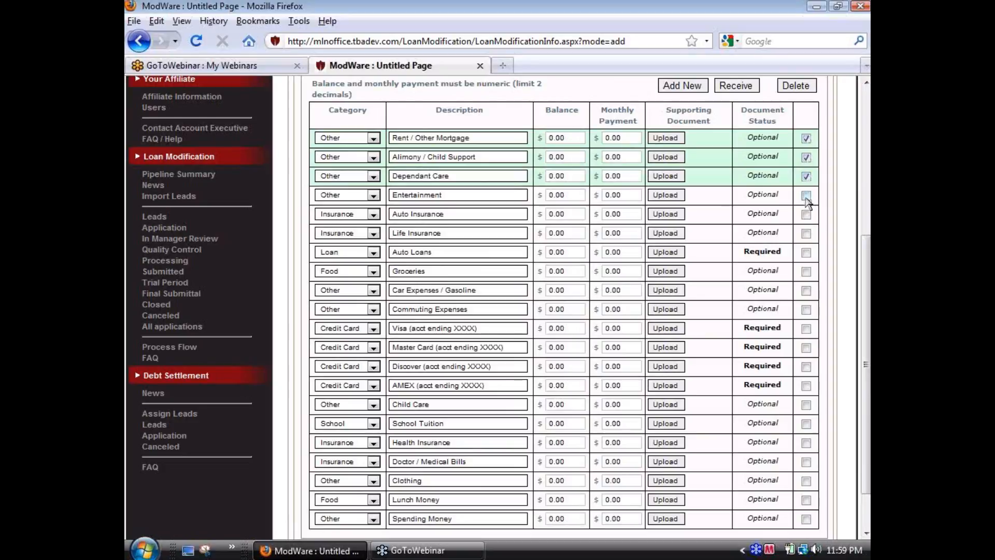
left_click(806, 233)
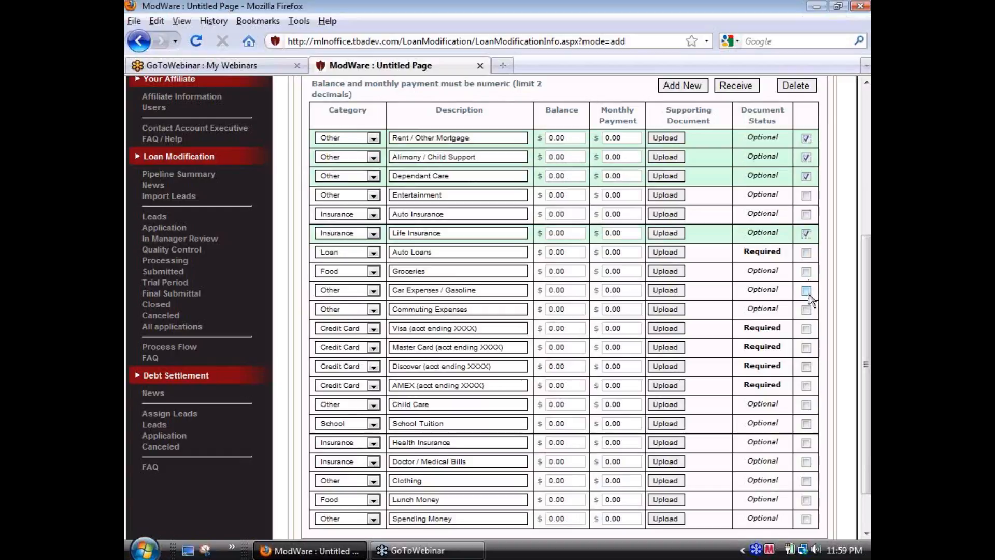
scroll(806, 332, "down", 2)
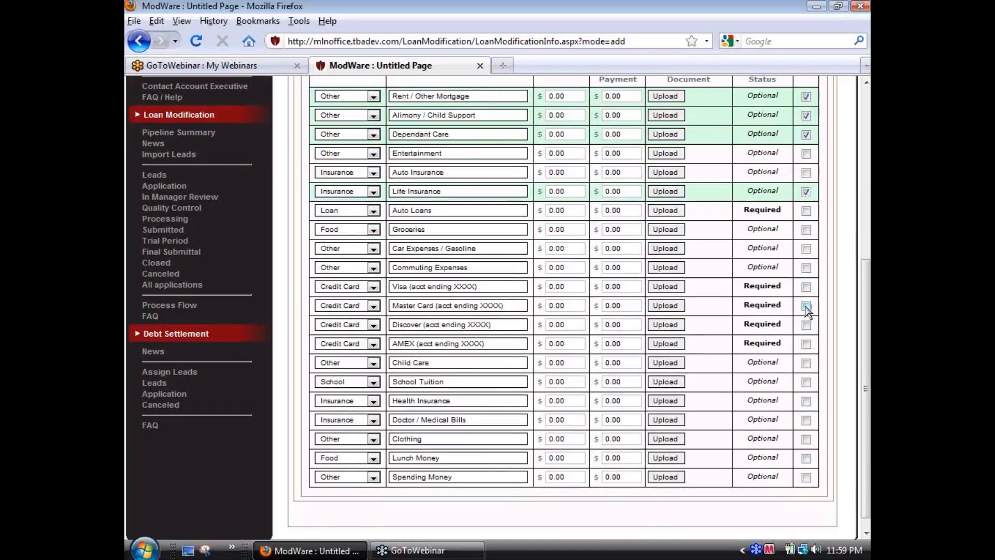
left_click(806, 306)
left_click(806, 325)
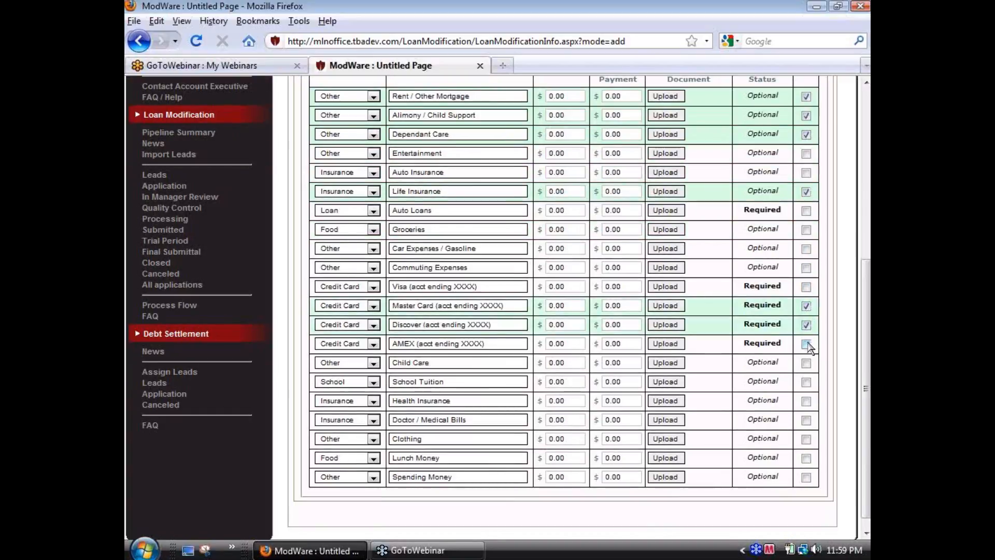
left_click(806, 344)
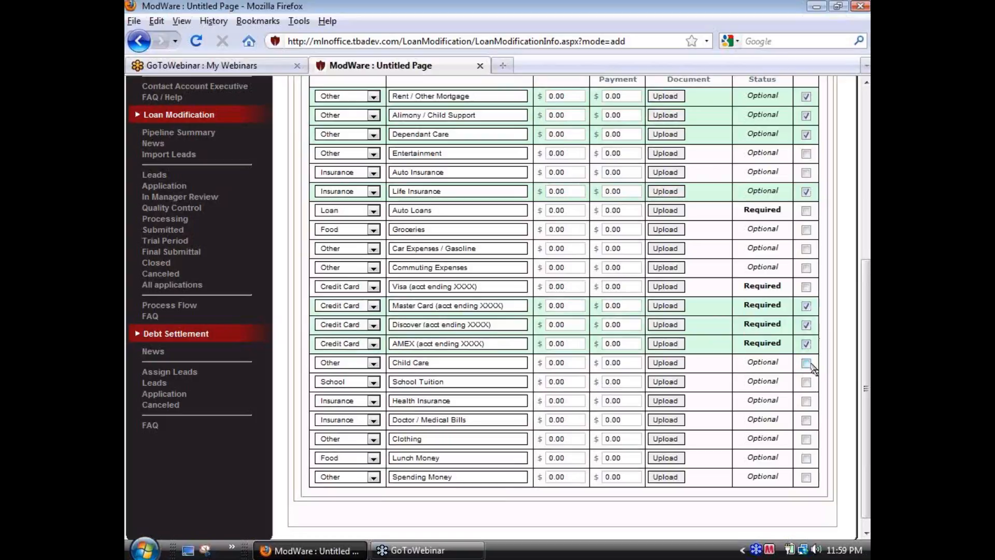
left_click(806, 363)
left_click(806, 383)
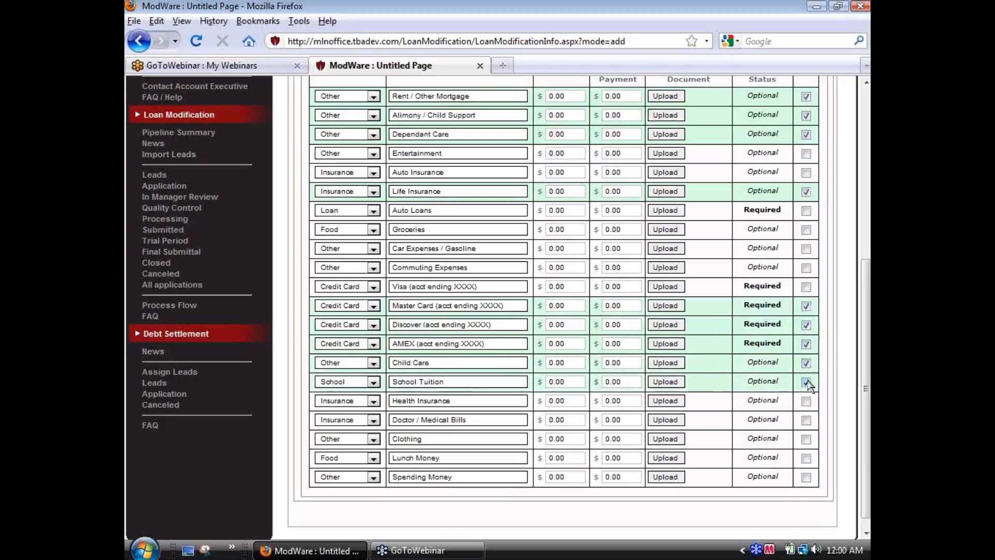
left_click(806, 401)
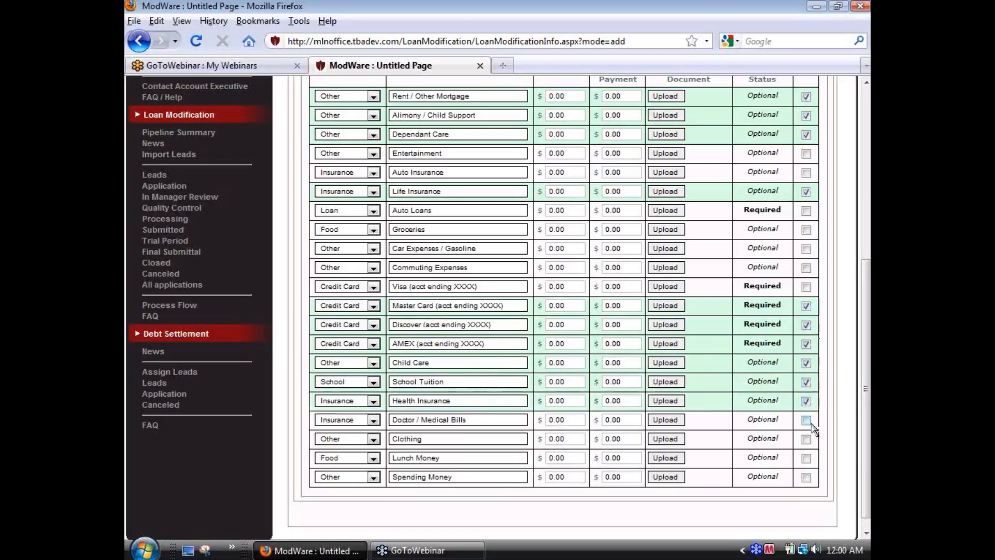
scroll(808, 410, "down", 1)
left_click(806, 406)
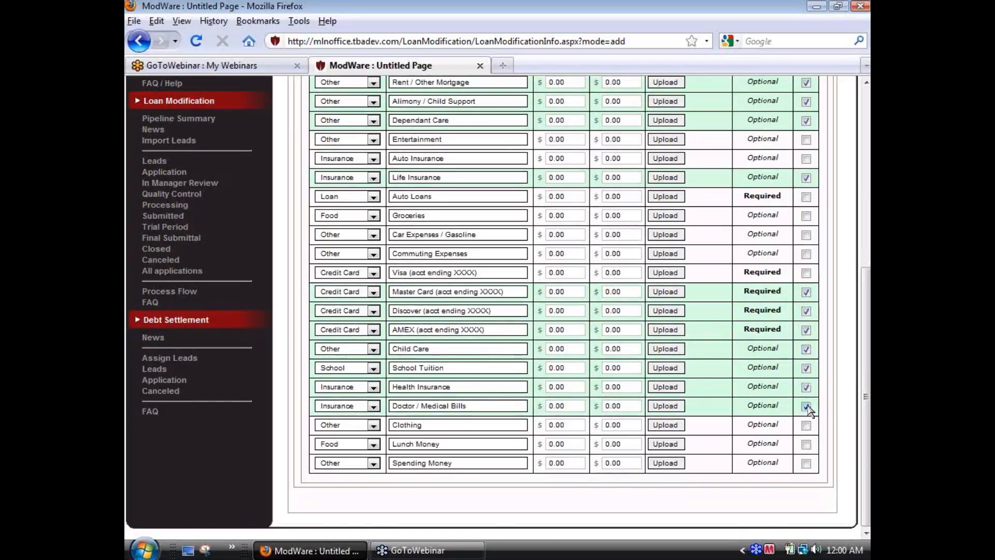
left_click(806, 426)
left_click(806, 444)
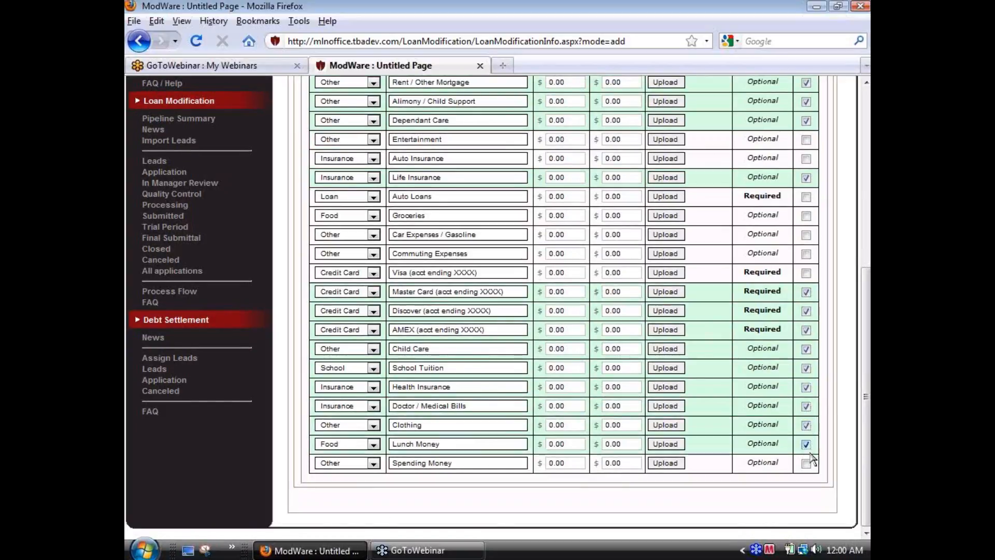
left_click(806, 463)
scroll(806, 463, "up", 2)
scroll(806, 463, "up", 2)
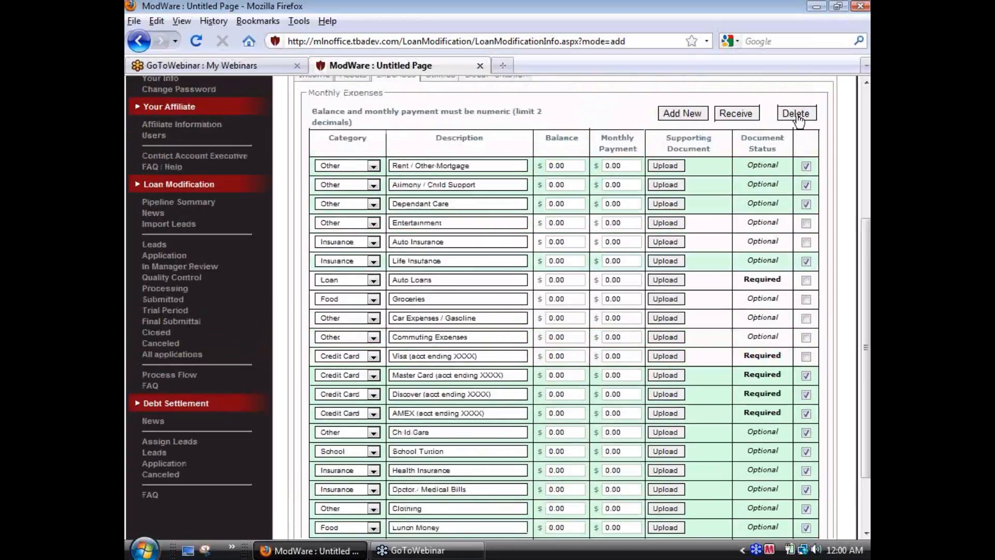
left_click(797, 114)
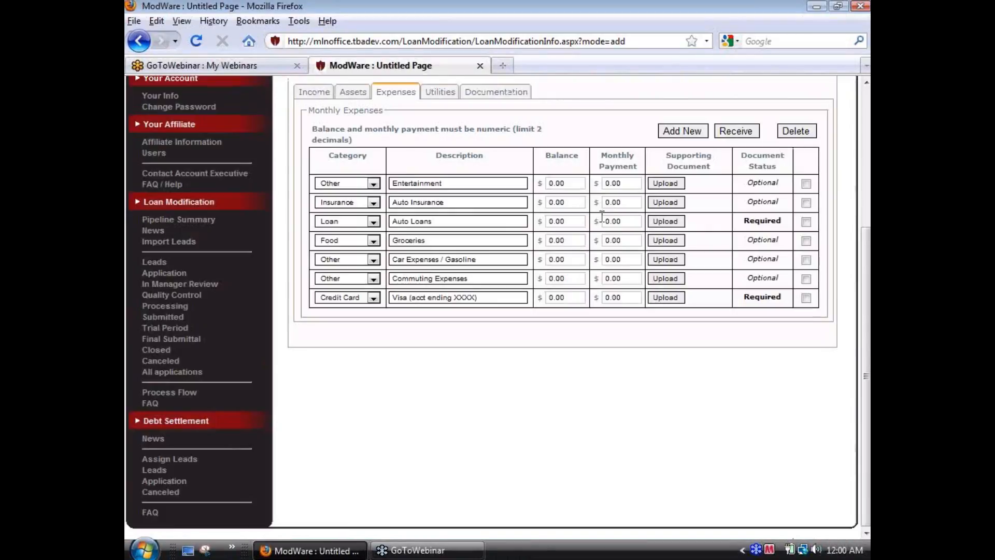
Step: Set the monthly payments to 200 for Entertainment, 100 for Auto Insurance and 300 for Auto Loans
left_click(629, 182)
type("200")
left_click(619, 203)
type("100")
left_click(630, 221)
type("3")
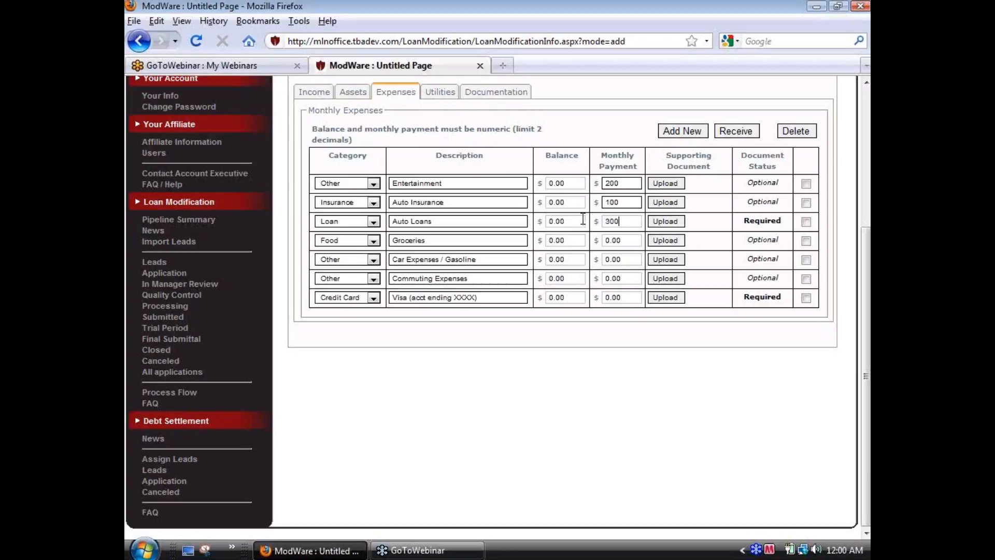
type("00")
Step: Set the monthly payments to 500 for Groceries and 200 for Car Expenses / Gasoline
left_click(625, 240)
type("6")
left_click(628, 260)
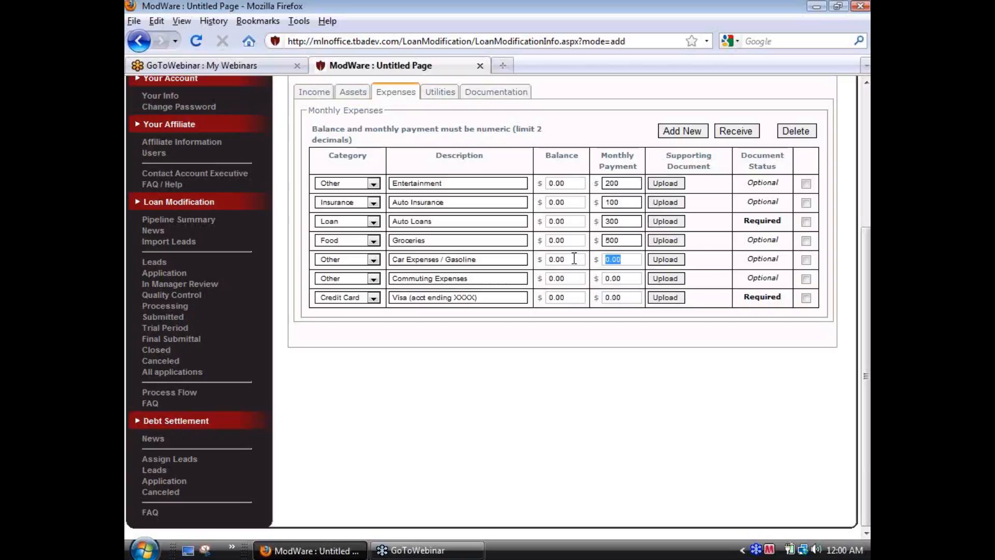
type("200")
Step: Give the Visa credit card expense a monthly payment of 250 and a balance of 5000
left_click(617, 300)
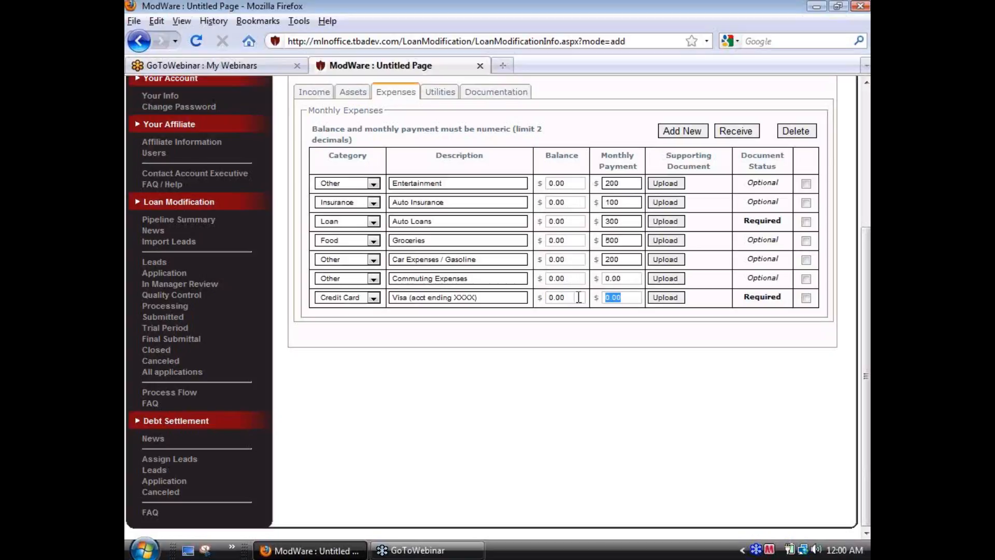
type("250")
key("shift+Tab")
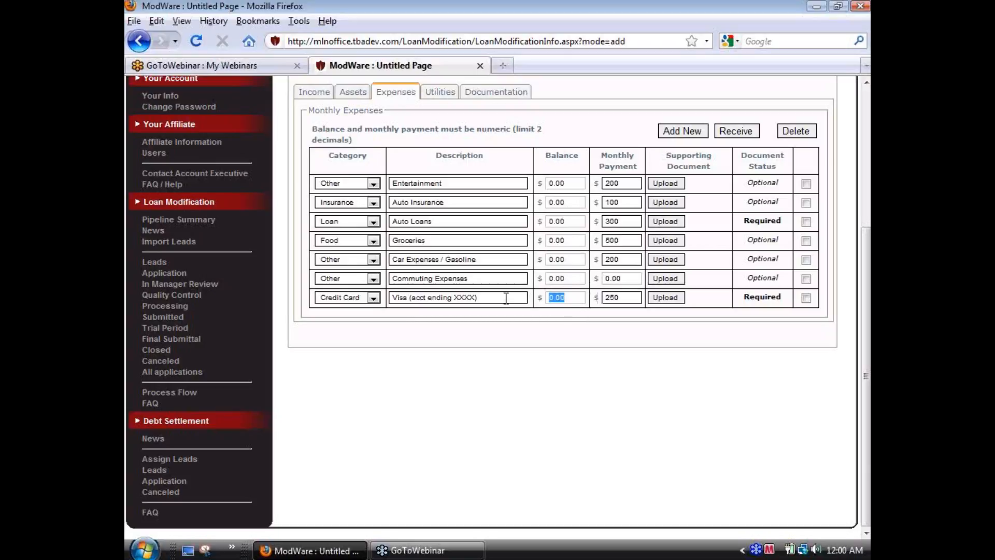
type("5000")
Step: Mark the supporting documents of the Auto Loans and Visa expenses as received
left_click(806, 222)
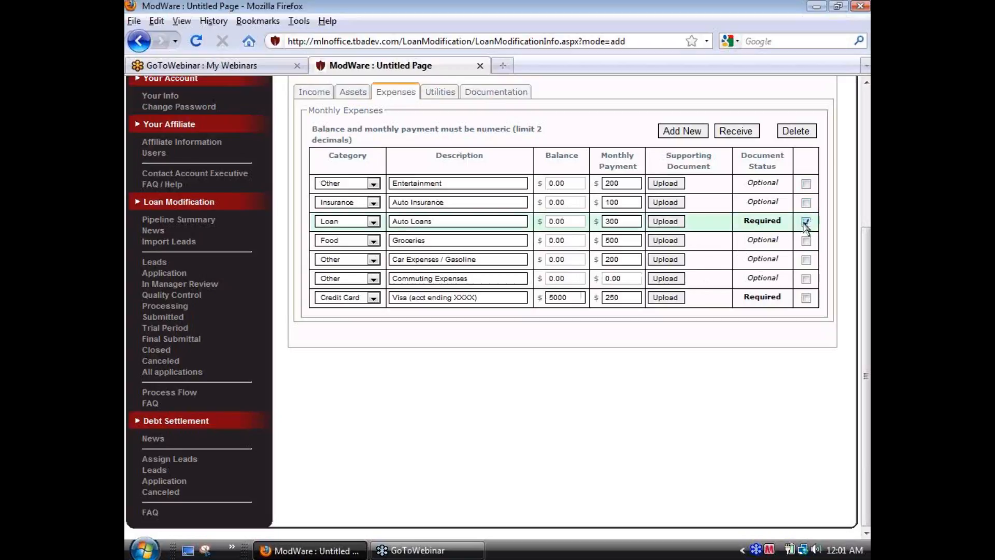
left_click(806, 298)
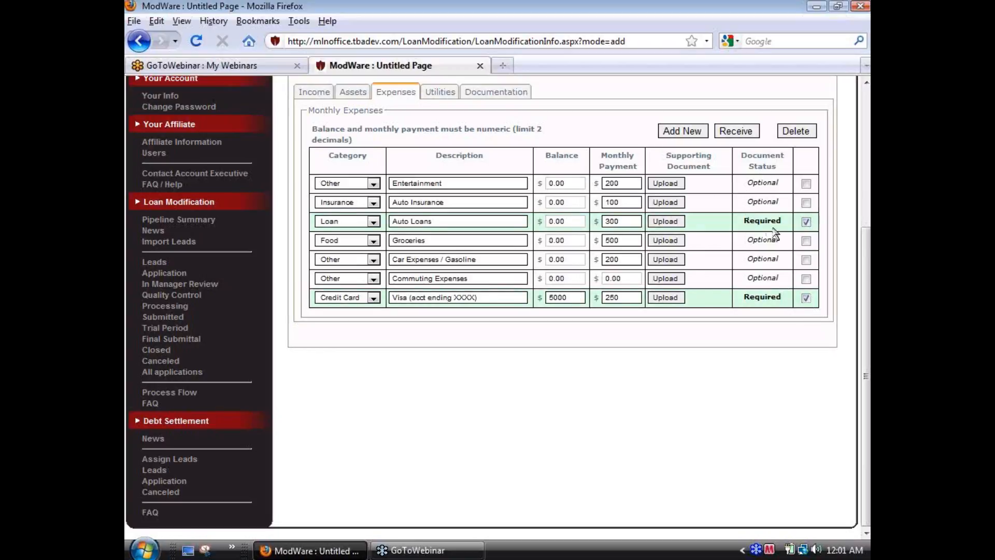
left_click(736, 131)
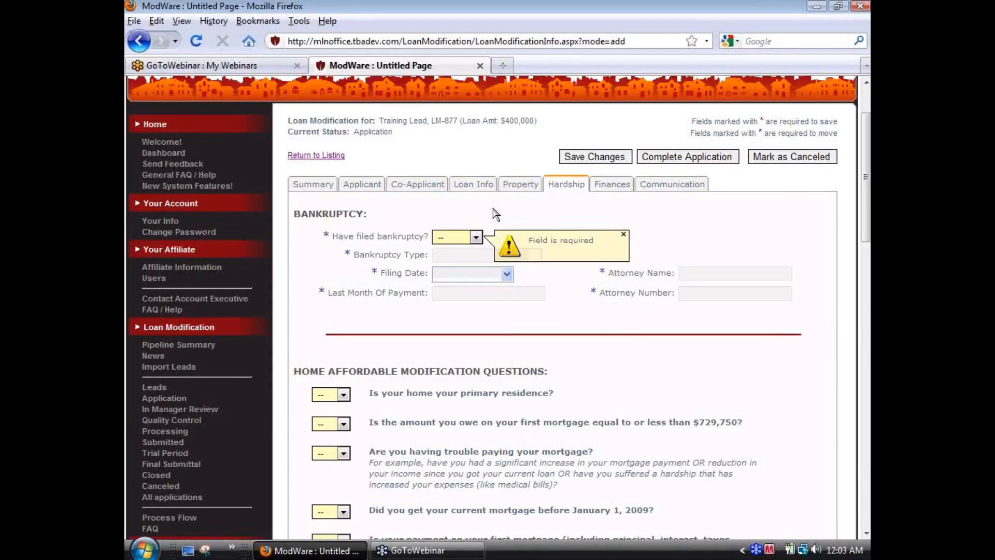
Step: Answer No to whether the applicant has filed bankruptcy in the Hardship section
left_click(475, 238)
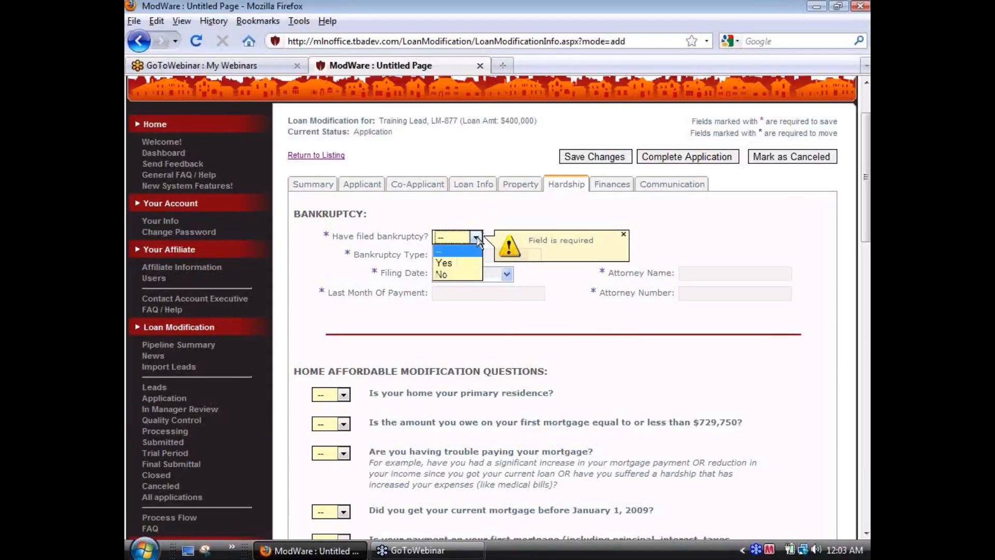
left_click(471, 275)
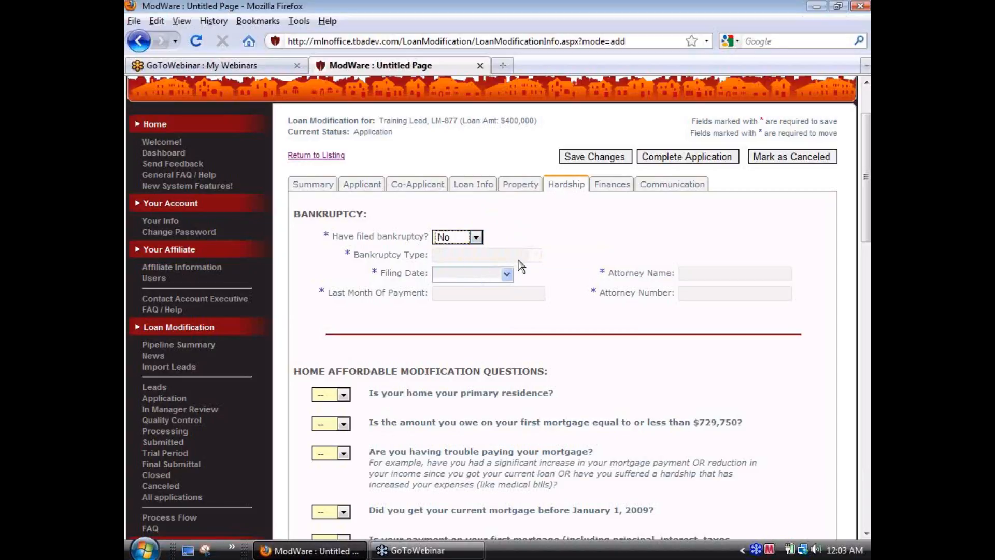
Step: Switch the filed-bankruptcy answer to Yes, examine the Bankruptcy Type options, and set the answer back to No
left_click(476, 238)
left_click(480, 259)
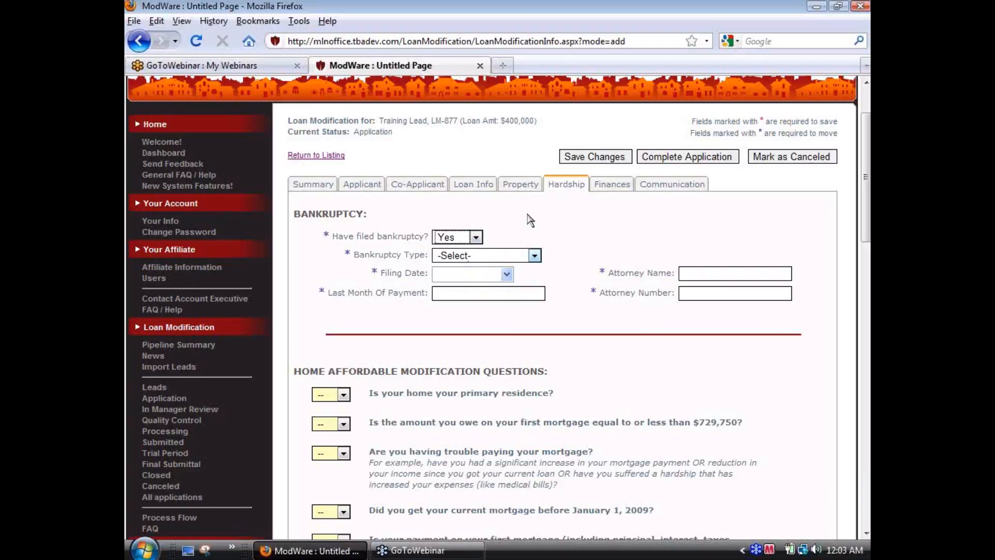
left_click(536, 255)
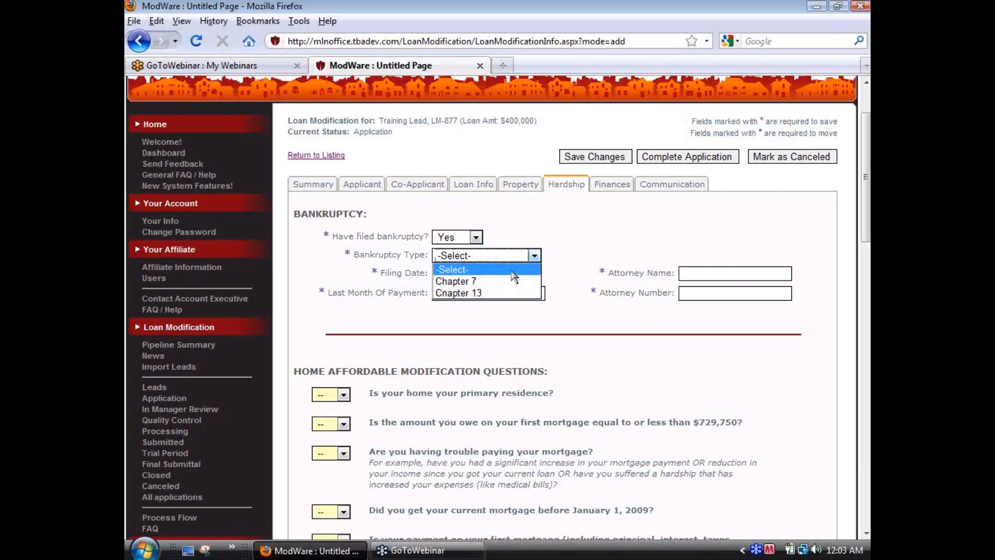
left_click(513, 271)
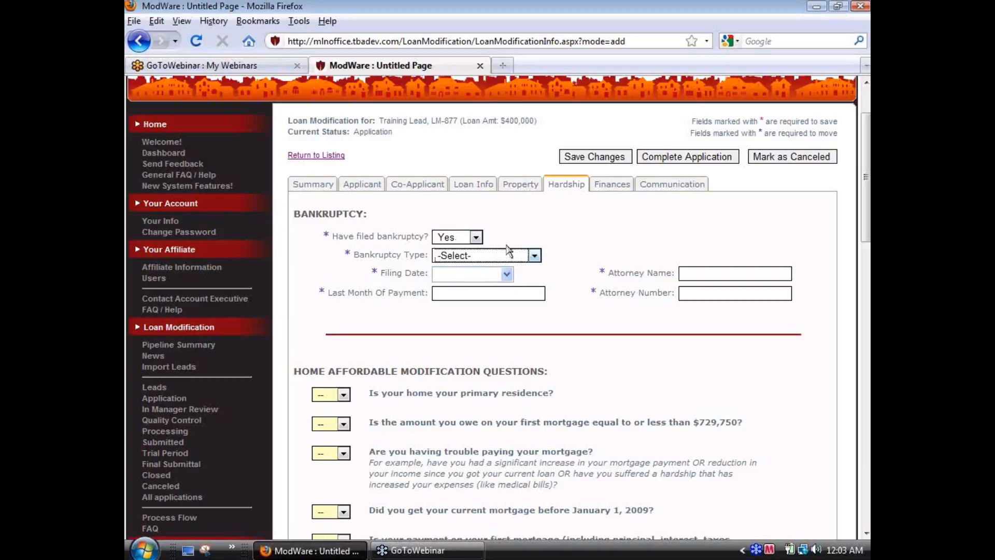
left_click(477, 237)
left_click(468, 268)
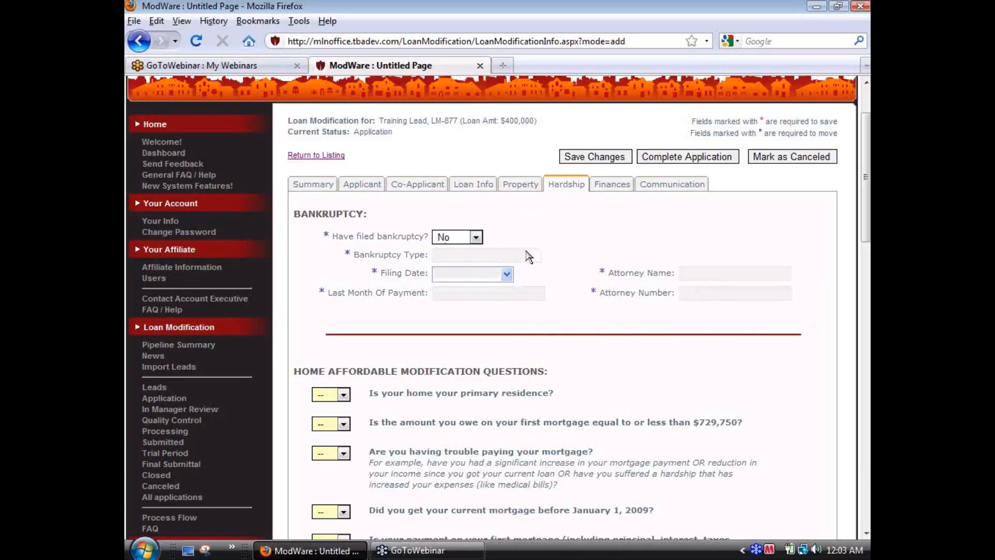
Step: Answer Yes to all five Home Affordable Modification questions, from primary residence to the mortgage payment exceeding 31% of gross income
scroll(528, 256, "down", 4)
left_click_drag(293, 246, 540, 244)
left_click(582, 246)
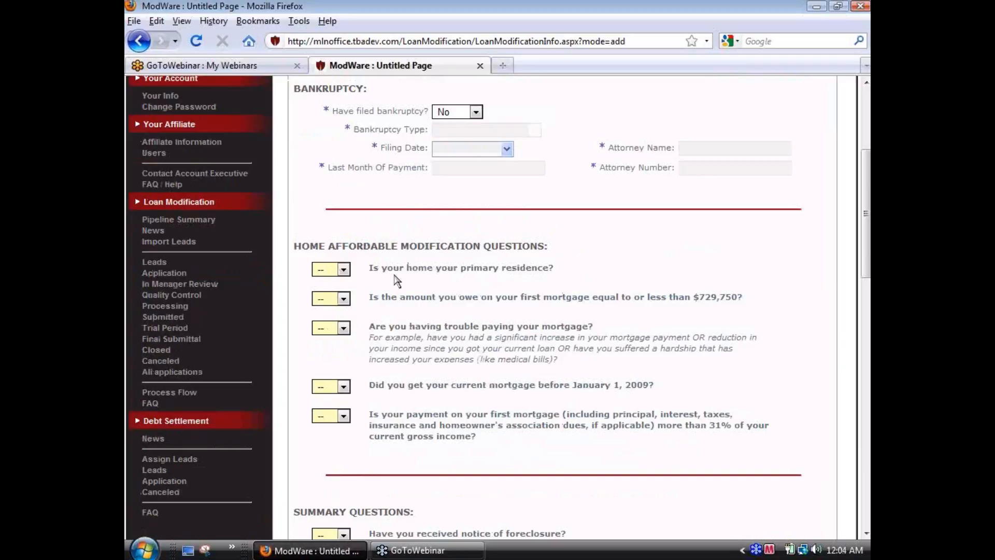
left_click(343, 270)
left_click(324, 285)
left_click(344, 299)
left_click(324, 313)
left_click(343, 328)
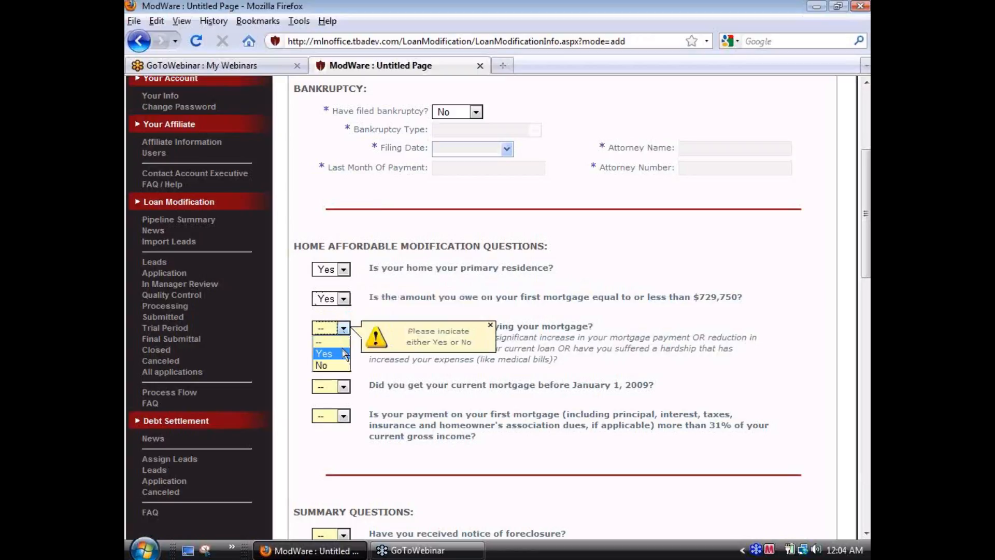
left_click(323, 343)
left_click(343, 387)
left_click(323, 401)
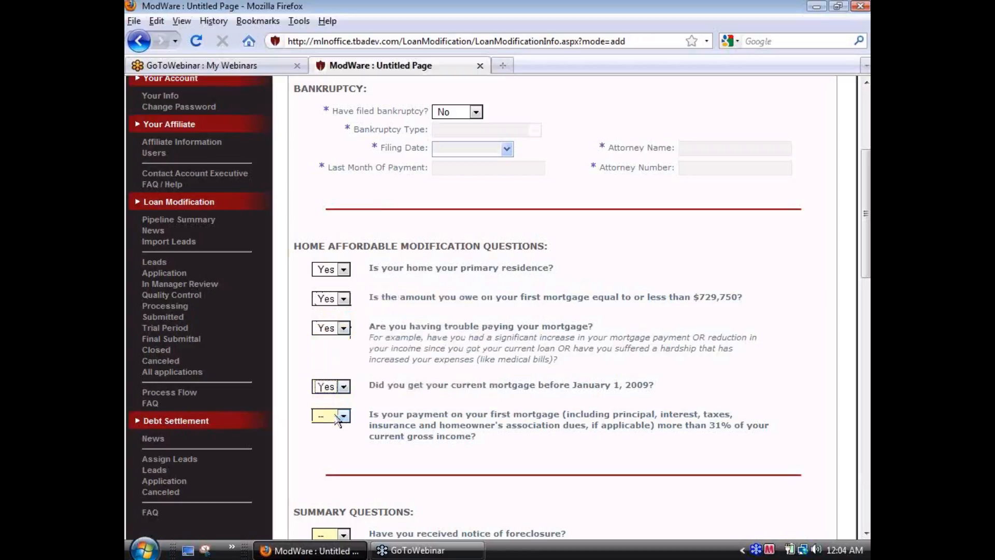
left_click(343, 416)
left_click(338, 442)
Step: Answer No to the summary questions on foreclosure notice, modification offered and modification declined in the past 12 months
scroll(409, 363, "down", 5)
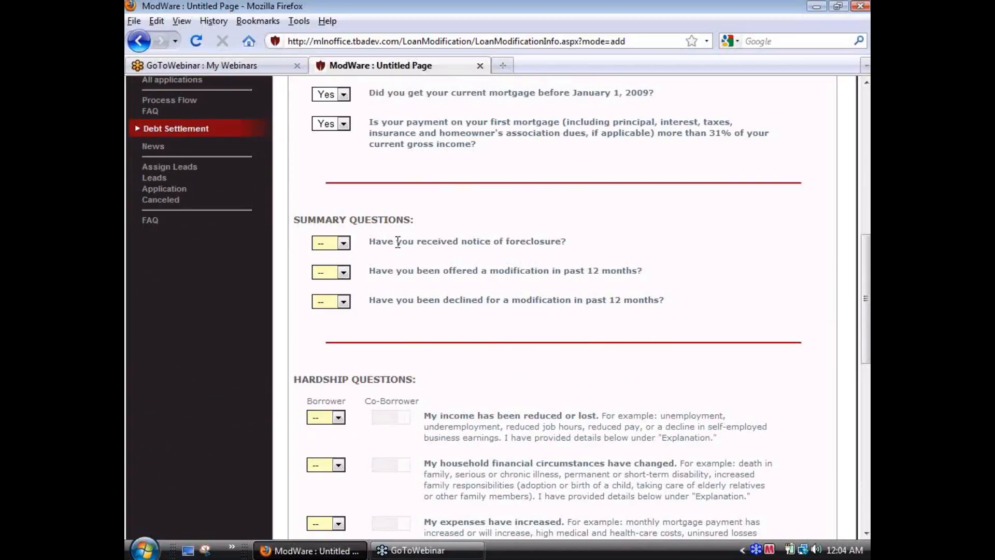
left_click(343, 243)
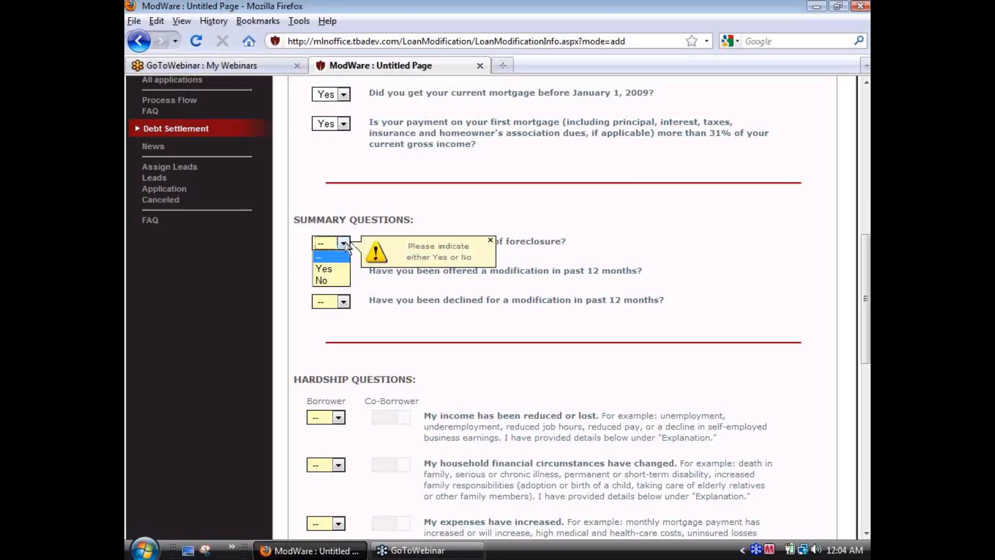
left_click(339, 282)
left_click(344, 273)
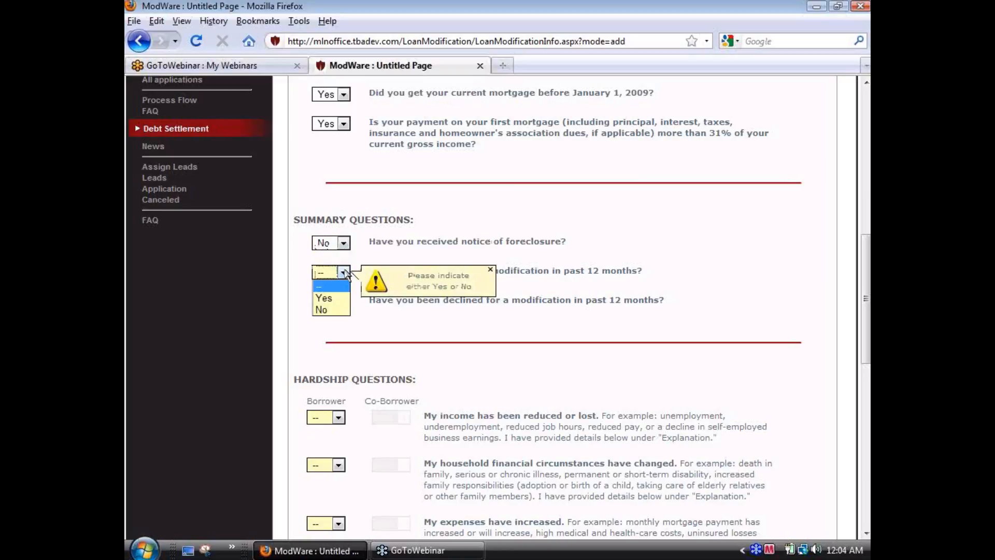
left_click(331, 310)
left_click(344, 301)
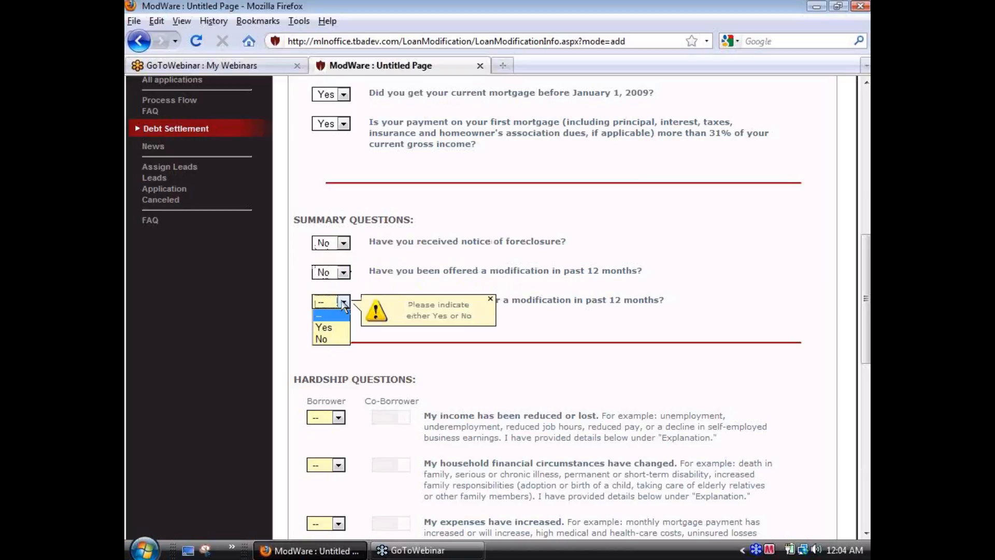
left_click(565, 324)
left_click(344, 302)
left_click(332, 338)
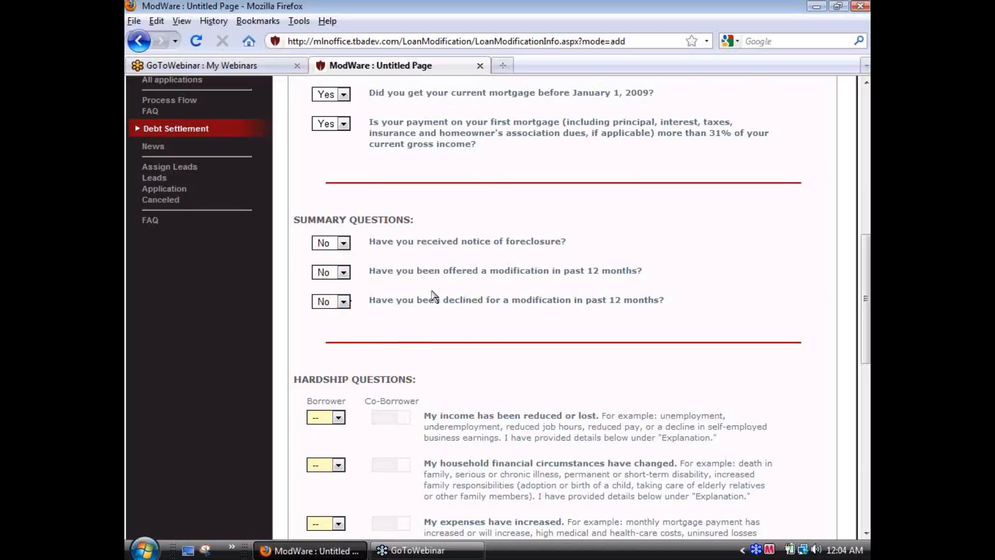
Step: Answer Yes for the borrower to the hardship questions on reduced income, changed household finances and increased expenses
scroll(434, 296, "down", 5)
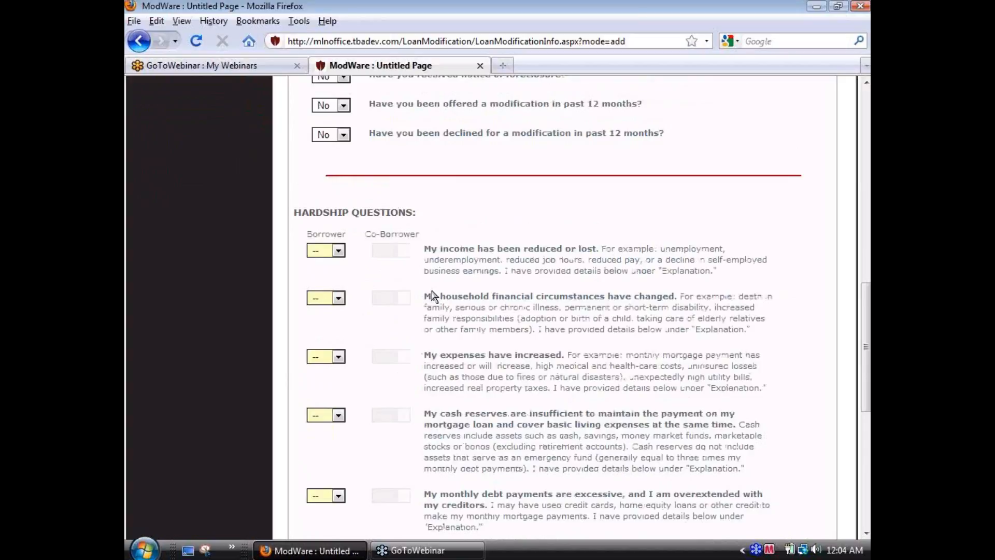
left_click(340, 252)
left_click(332, 275)
left_click(338, 298)
left_click(334, 322)
left_click(339, 356)
left_click(335, 380)
Step: Answer Yes for the borrower to the hardship questions on insufficient cash reserves, excessive monthly debt payments and other reasons
scroll(353, 320, "down", 4)
left_click(338, 290)
left_click(335, 313)
scroll(355, 314, "down", 3)
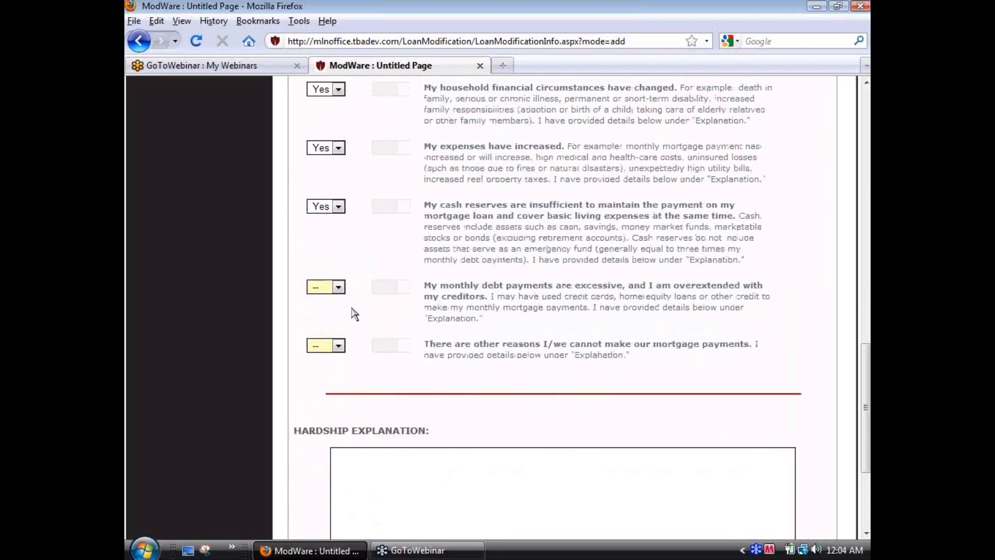
left_click(338, 286)
left_click(335, 311)
left_click(338, 346)
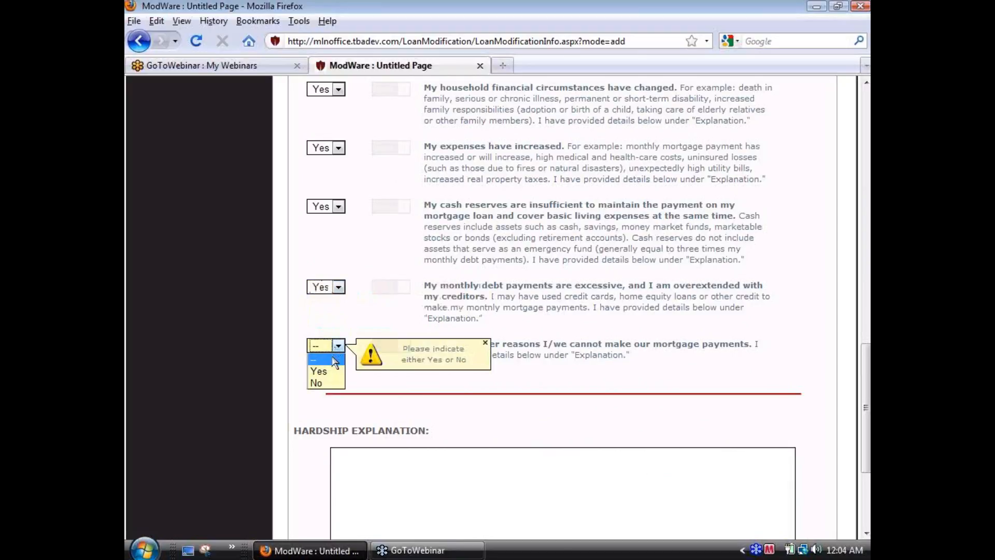
left_click(334, 369)
Step: Enter "Reduced Income" as the hardship explanation and save the application changes
scroll(414, 286, "down", 3)
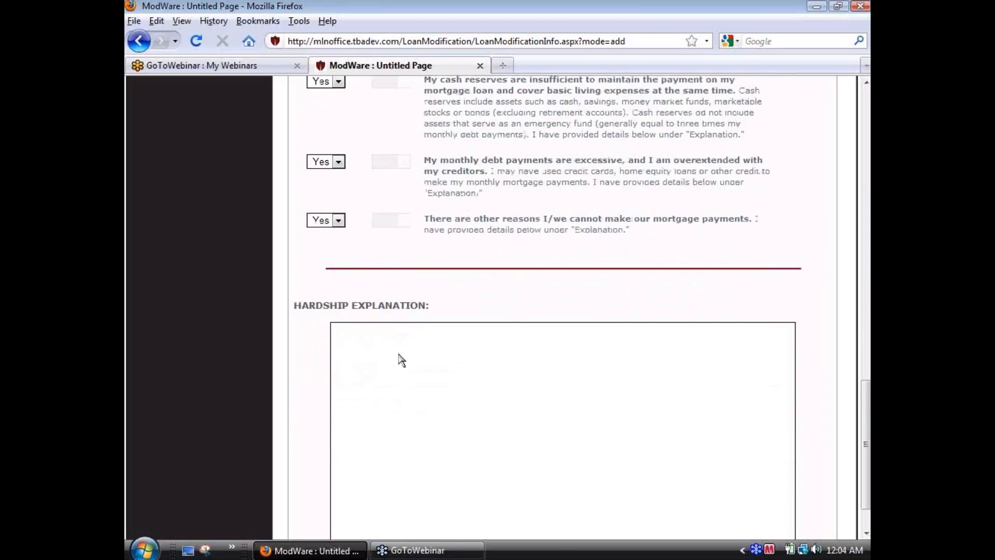
left_click(357, 334)
type("Reduced")
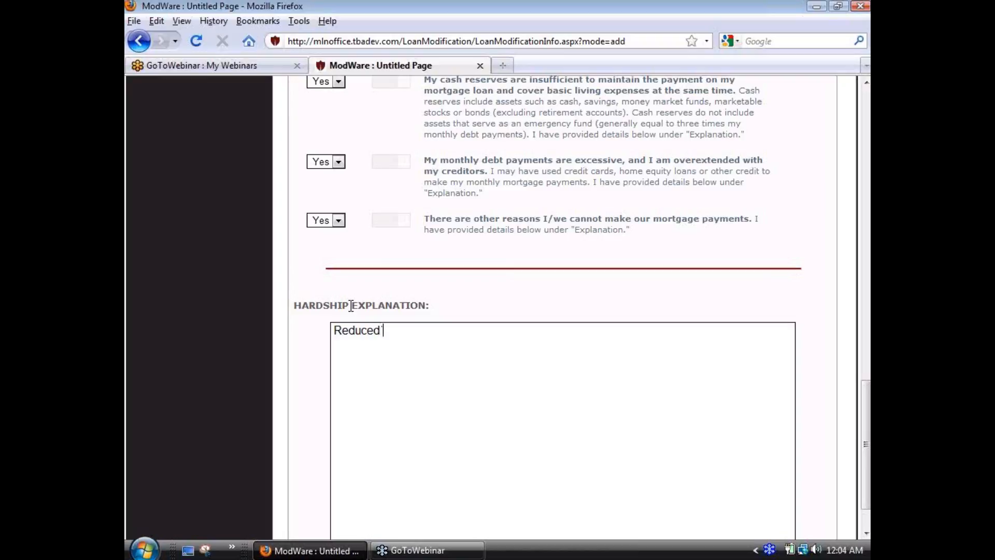
type("Income")
scroll(513, 366, "up", 10)
scroll(595, 259, "up", 5)
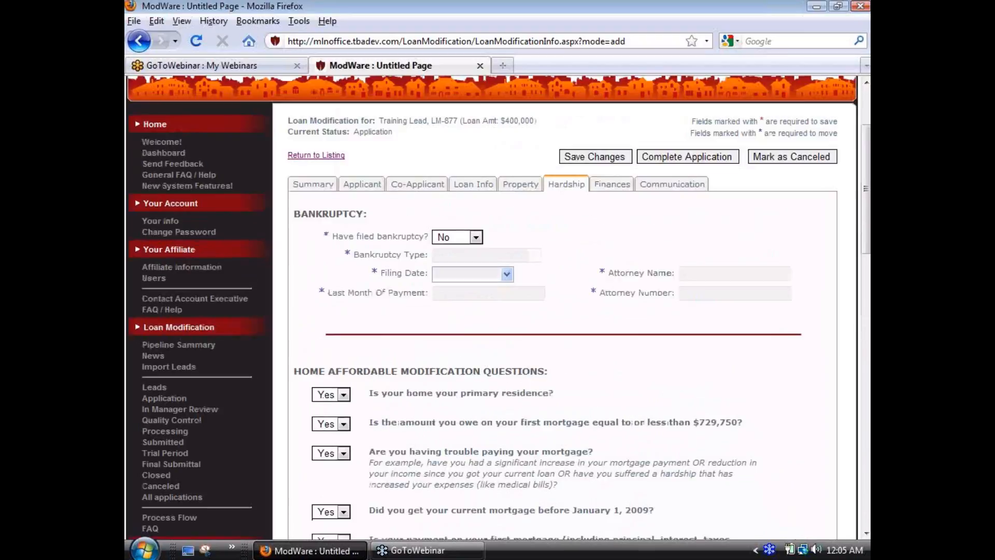
left_click(602, 240)
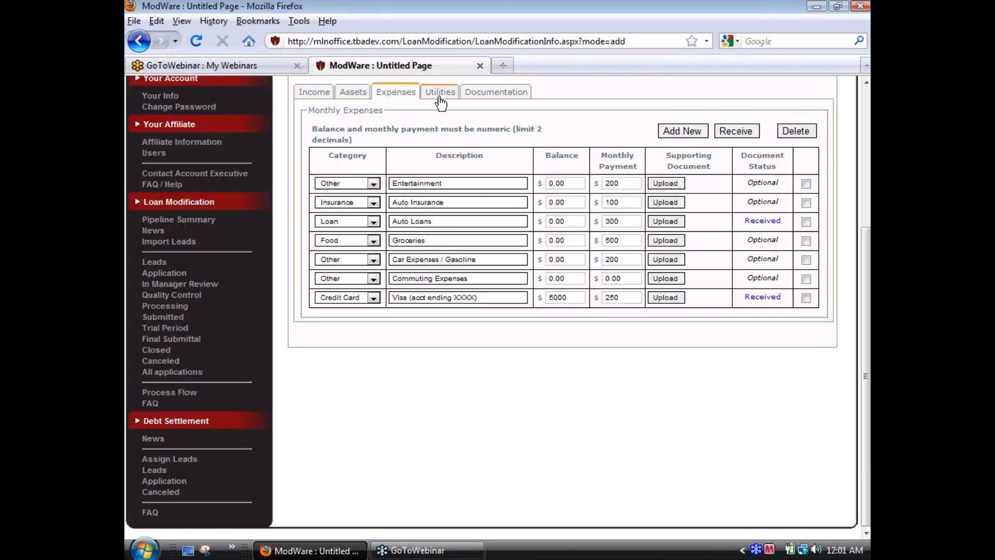
Step: In the Finances utilities list, set the monthly payments to 50 for Electricity, 50 for Telephone and 70 for Cellphone
left_click(440, 93)
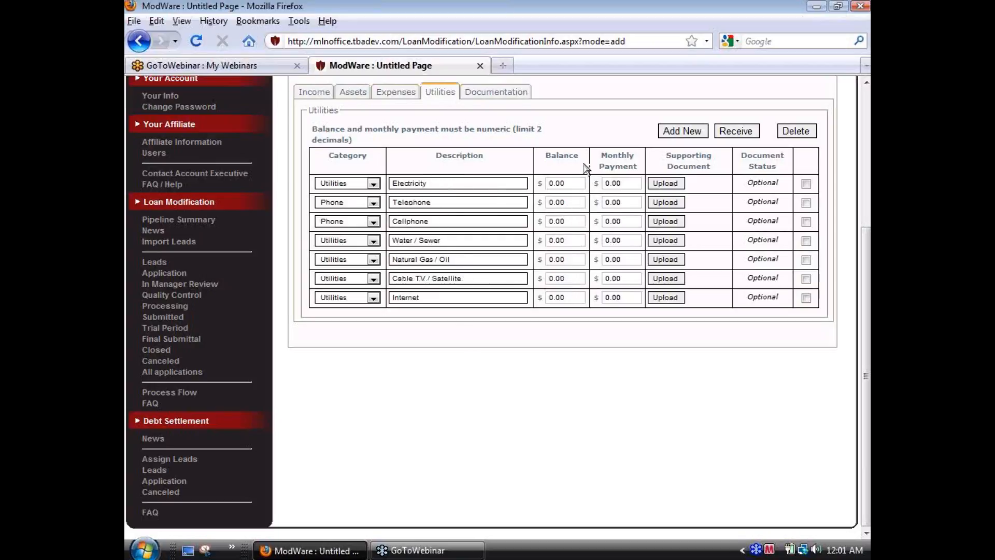
double_click(623, 179)
type("50")
left_click(630, 203)
double_click(628, 203)
type("50")
double_click(630, 223)
type("70")
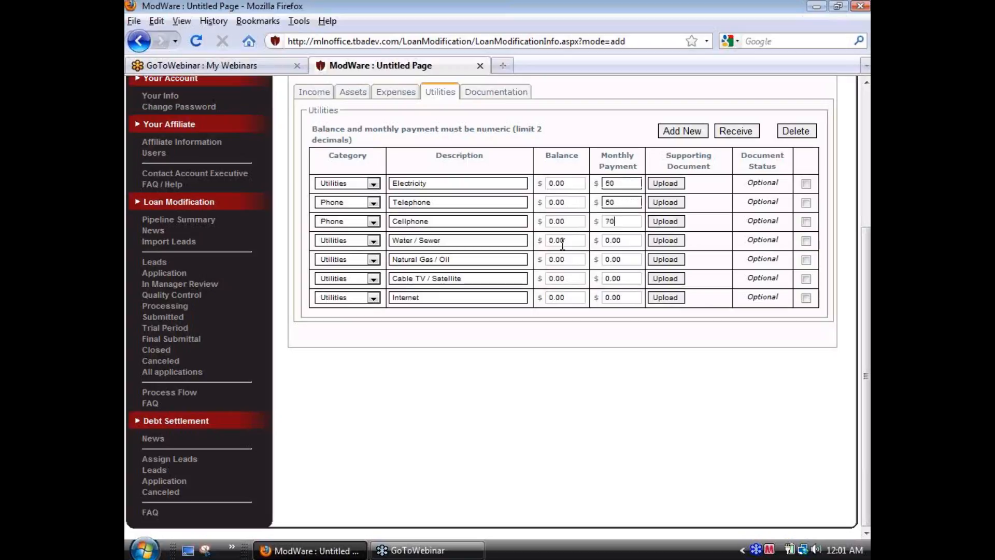
Step: Set the monthly payments to 40 for Water / Sewer, 40 for Natural Gas / Oil, 60 for Cable TV / Satellite and 40 for Internet
left_click(620, 240)
double_click(620, 240)
type("40")
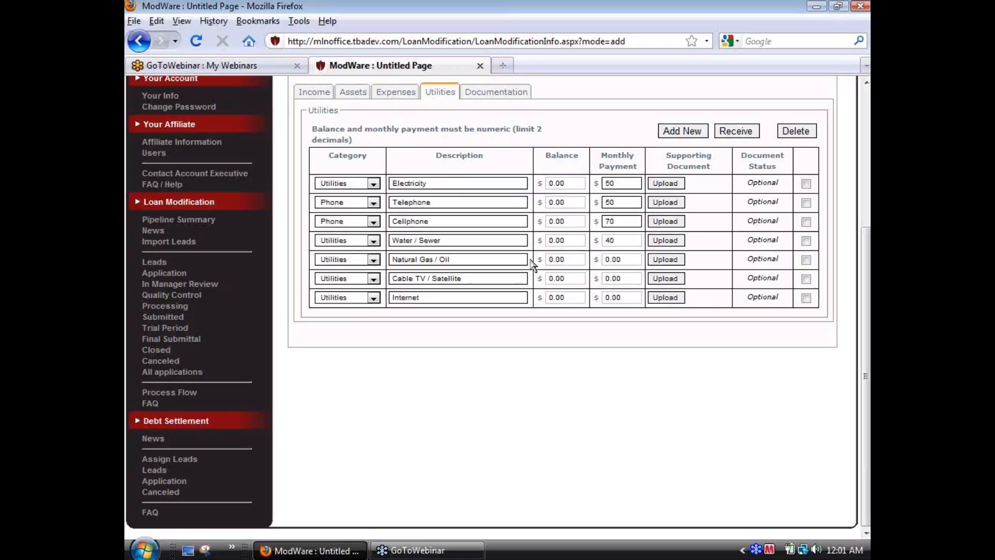
key("Tab")
type("4")
left_click(628, 278)
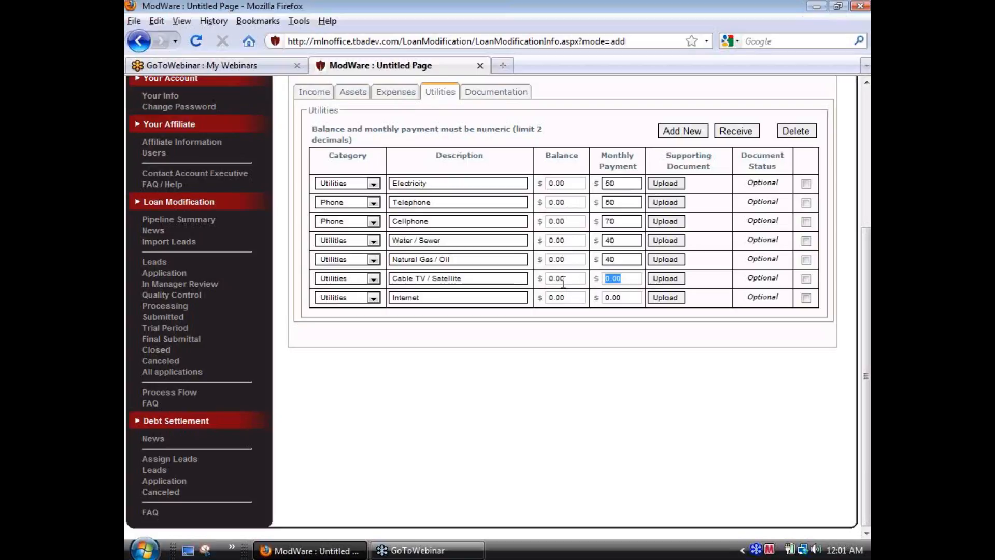
type("6")
key("Tab")
type("4")
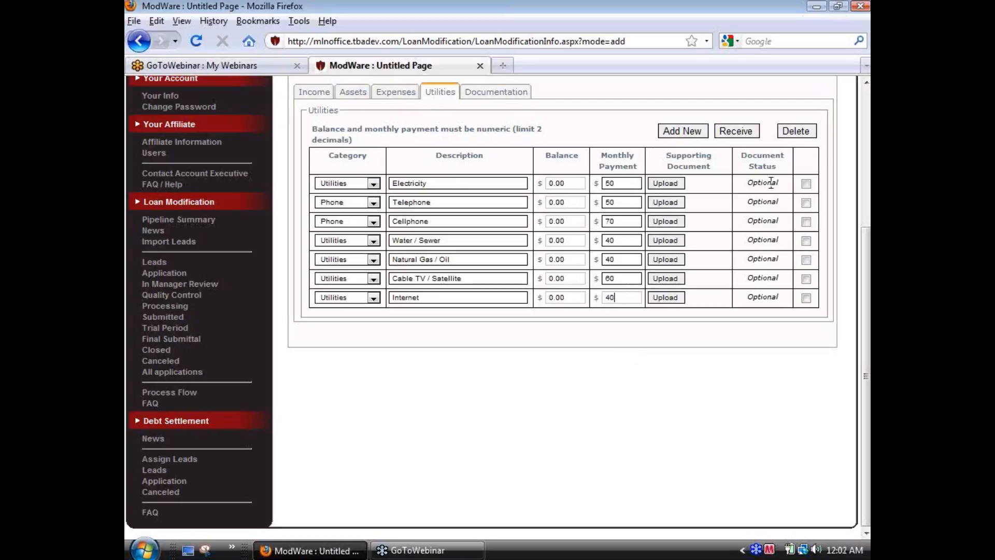
Step: Mark the supporting documents of all seven utilities, from Electricity to Internet, as received
left_click(807, 299)
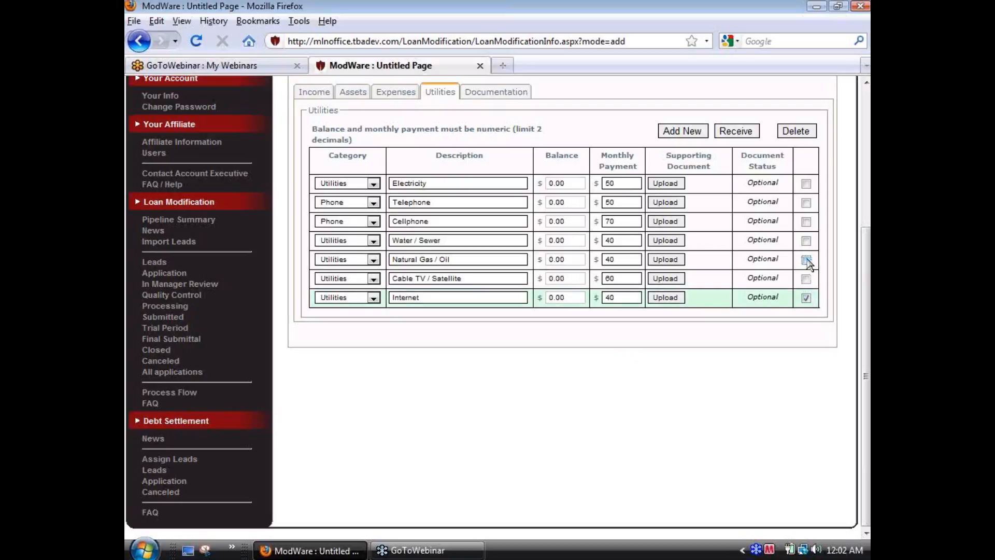
left_click(806, 259)
left_click(806, 278)
left_click(806, 241)
left_click(806, 222)
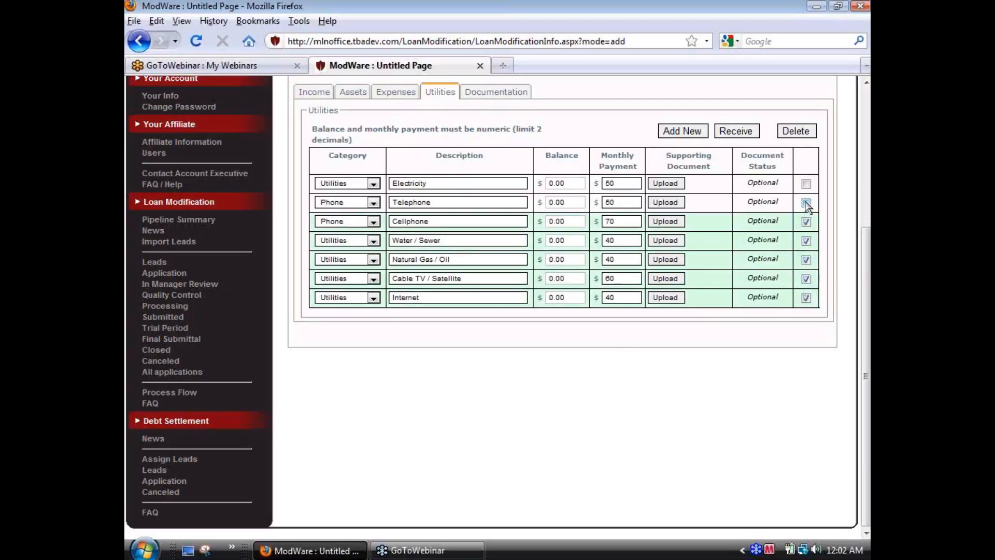
left_click(806, 203)
left_click(806, 183)
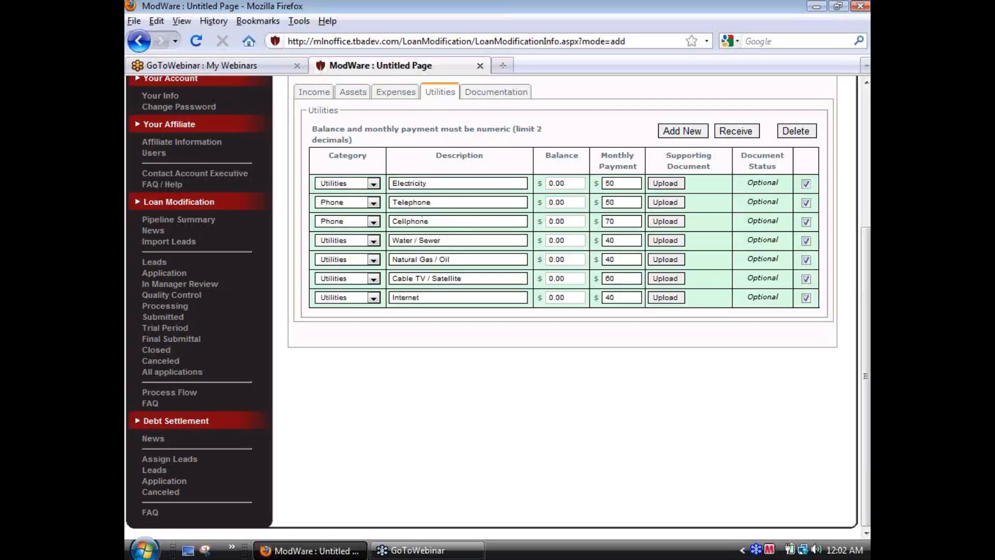
left_click(728, 136)
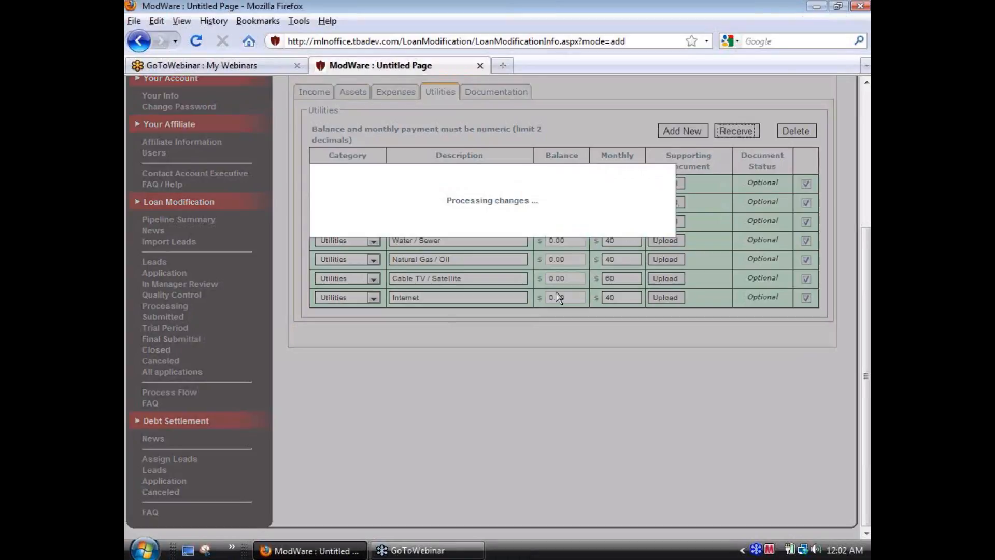
Step: In the Finances documentation list, mark the four agreement and letter forms, both tax returns and all four pay stubs as received
scroll(562, 306, "up", 1)
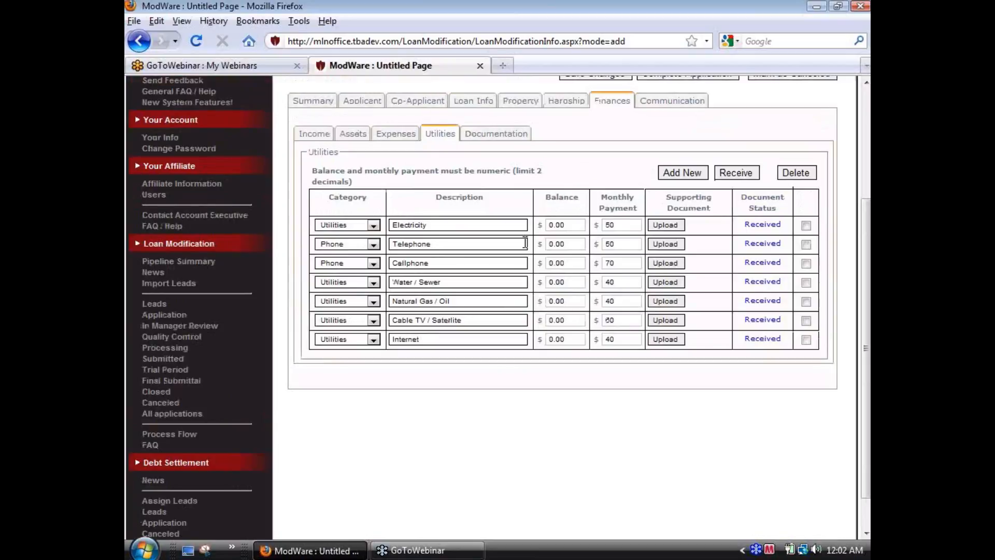
left_click(501, 135)
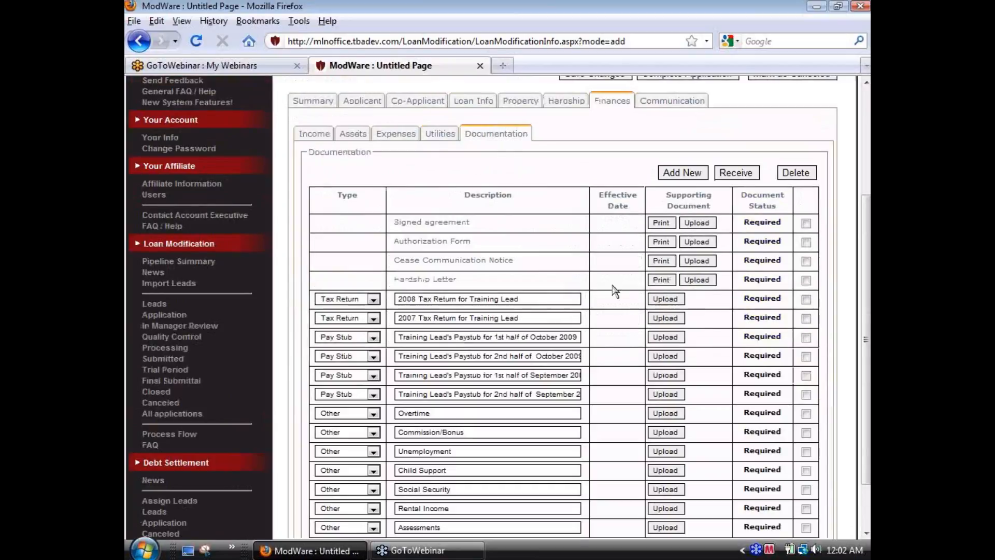
scroll(613, 290, "down", 2)
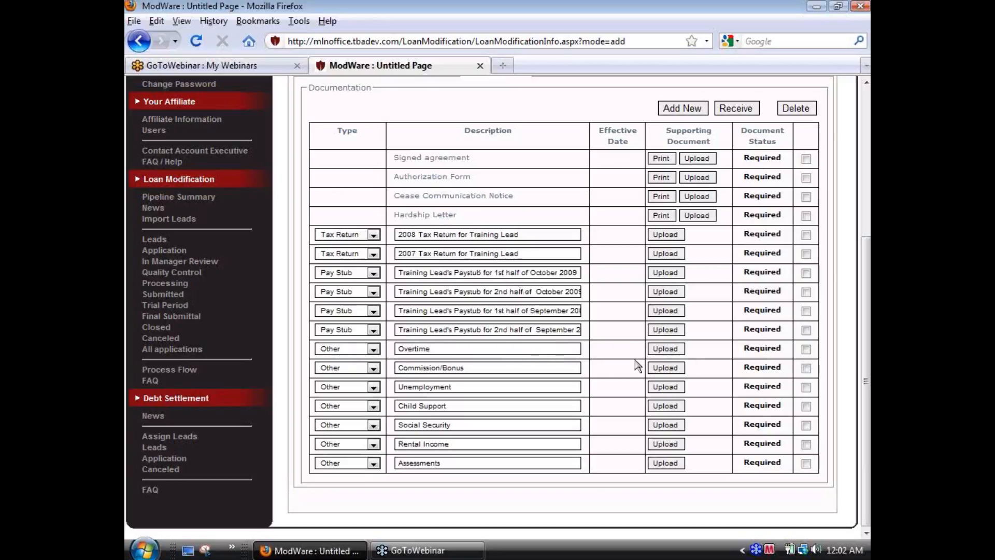
left_click(806, 159)
left_click(805, 177)
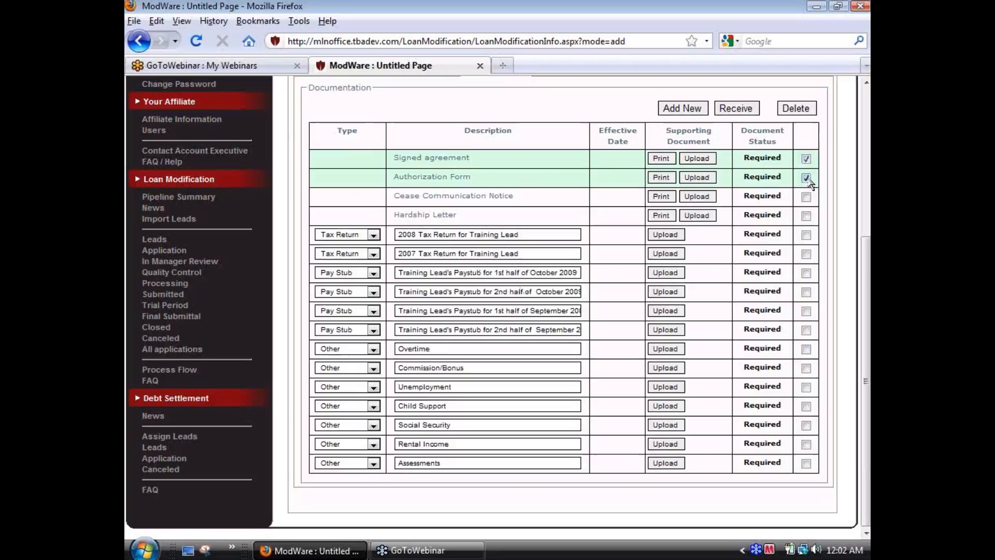
left_click(806, 197)
left_click(806, 216)
left_click(806, 235)
left_click(805, 254)
left_click(805, 273)
left_click(806, 291)
left_click(806, 311)
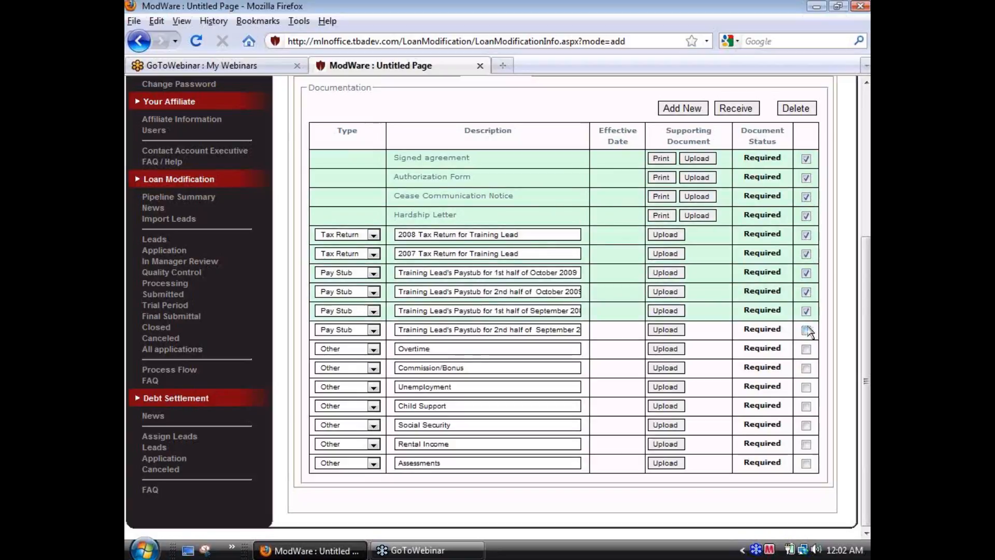
left_click(806, 330)
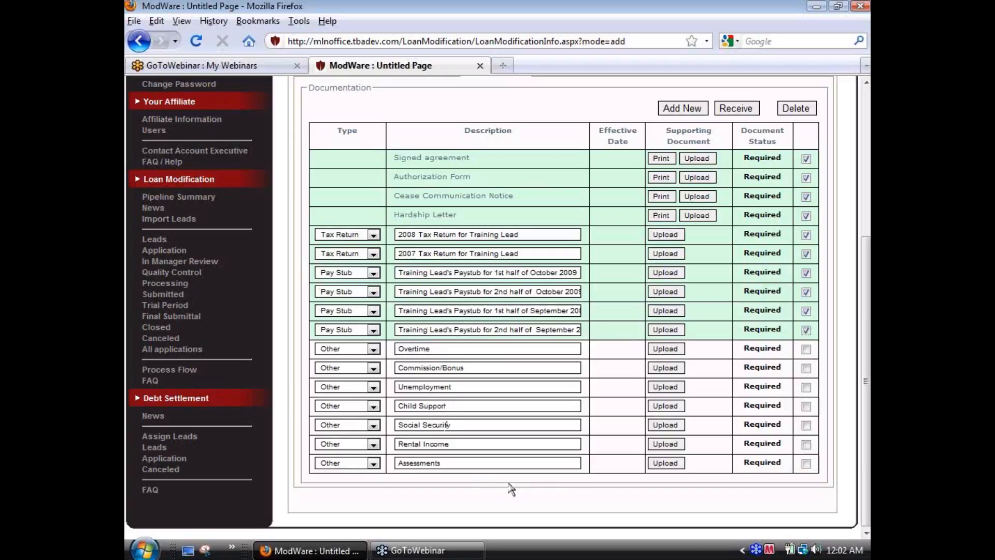
left_click(735, 109)
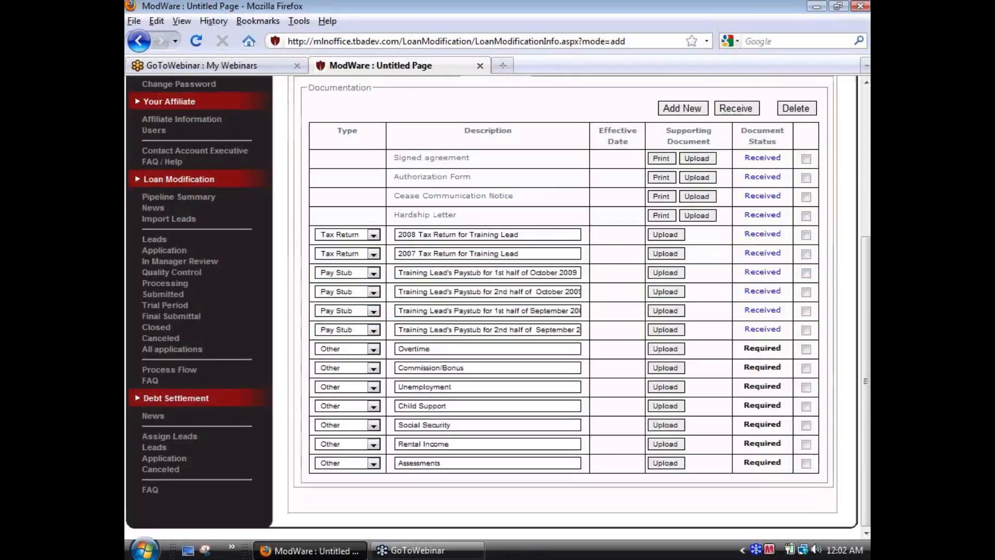
Step: Delete the seven required documents of type Other, from Overtime to Assessments, from the documentation list
left_click(805, 348)
left_click(806, 368)
left_click(806, 387)
left_click(805, 405)
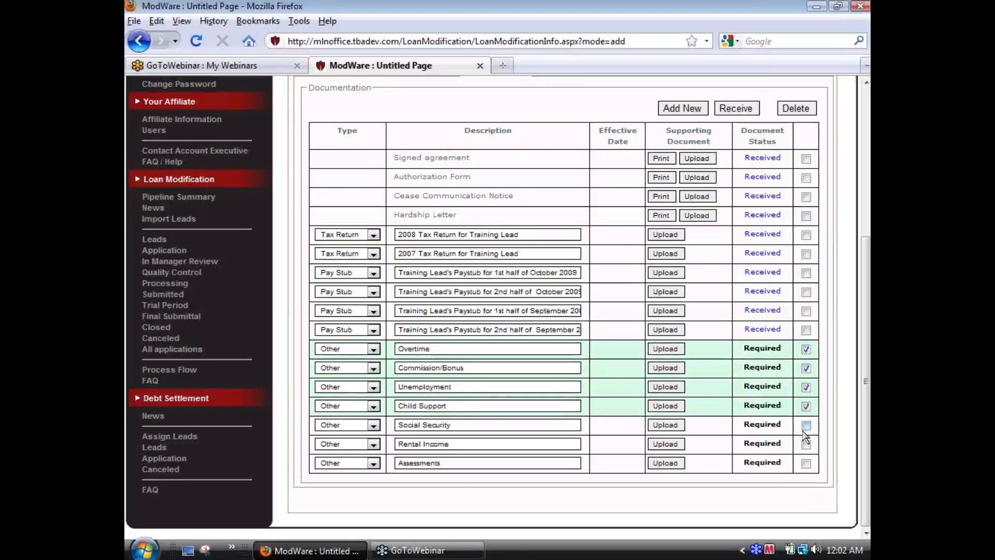
left_click(805, 444)
left_click(806, 425)
left_click(806, 463)
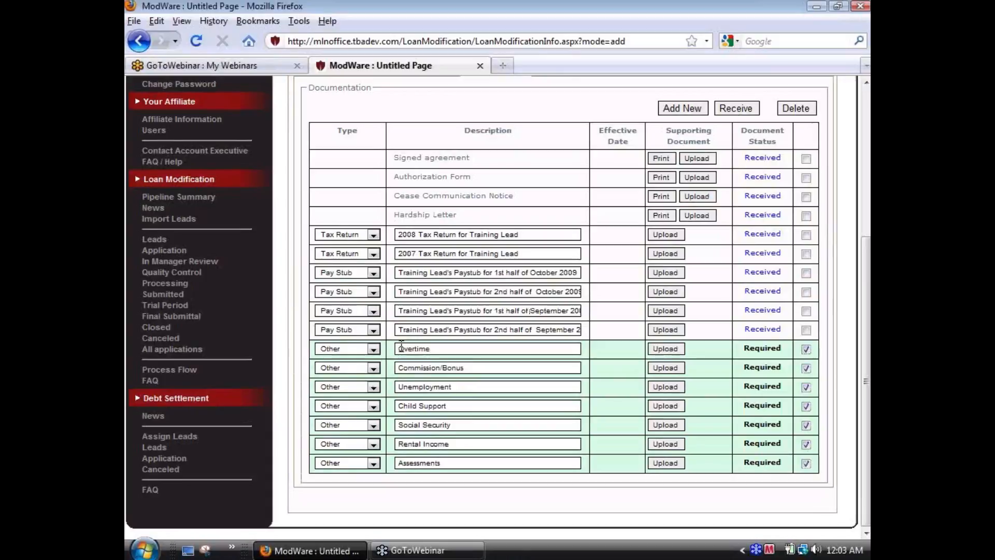
left_click(804, 110)
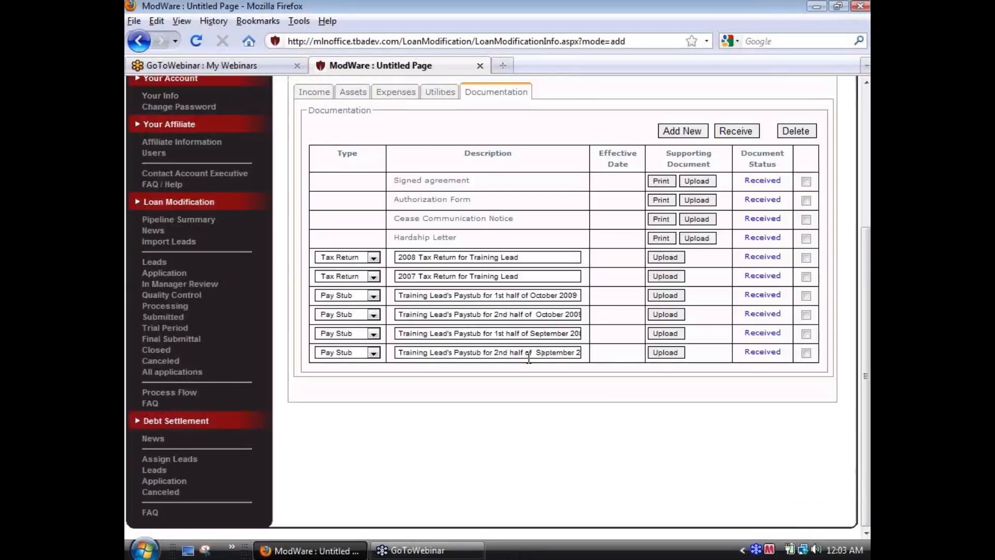
Step: Complete the application, continue past the save confirmation, and send the application to Ganamax
scroll(529, 357, "up", 2)
scroll(528, 355, "up", 1)
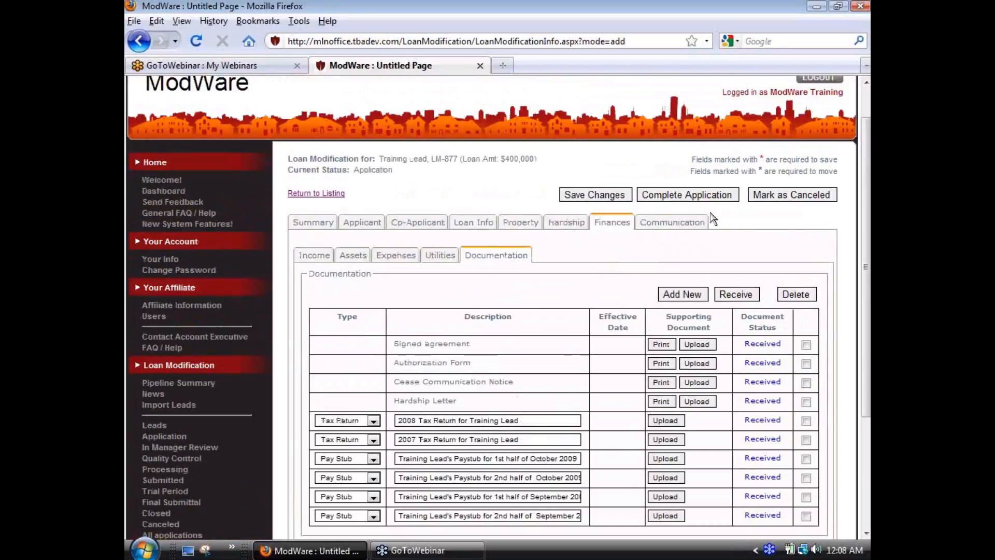
left_click(696, 197)
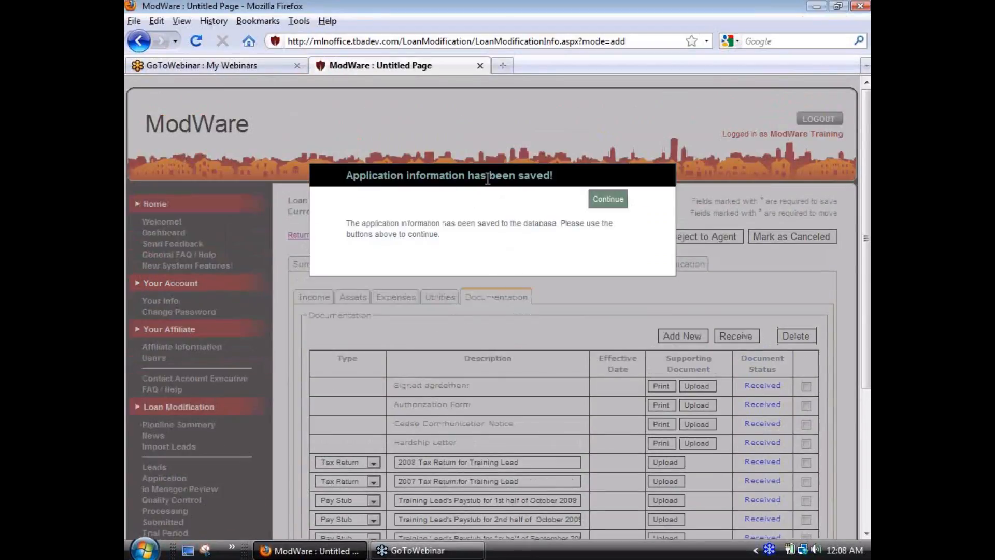
left_click(608, 200)
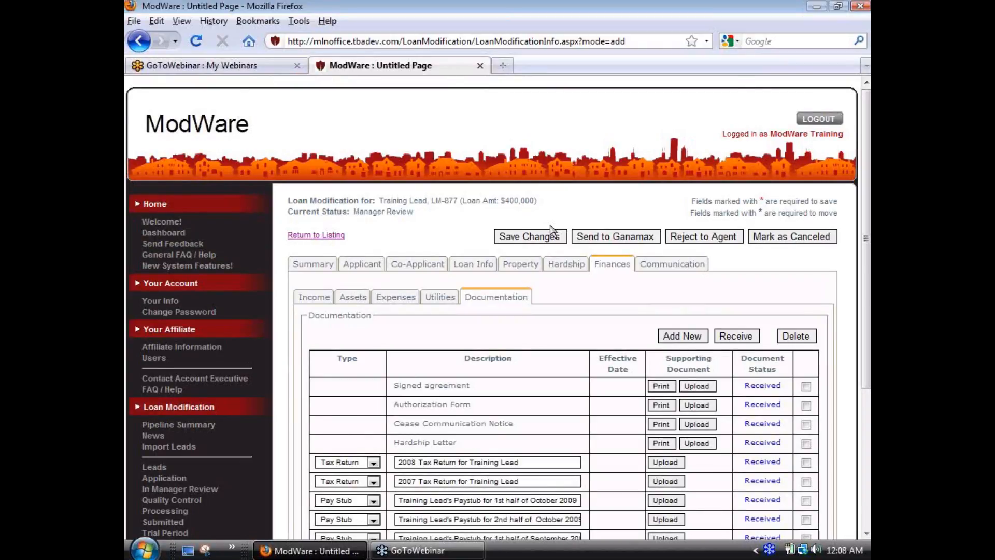
scroll(553, 230, "down", 3)
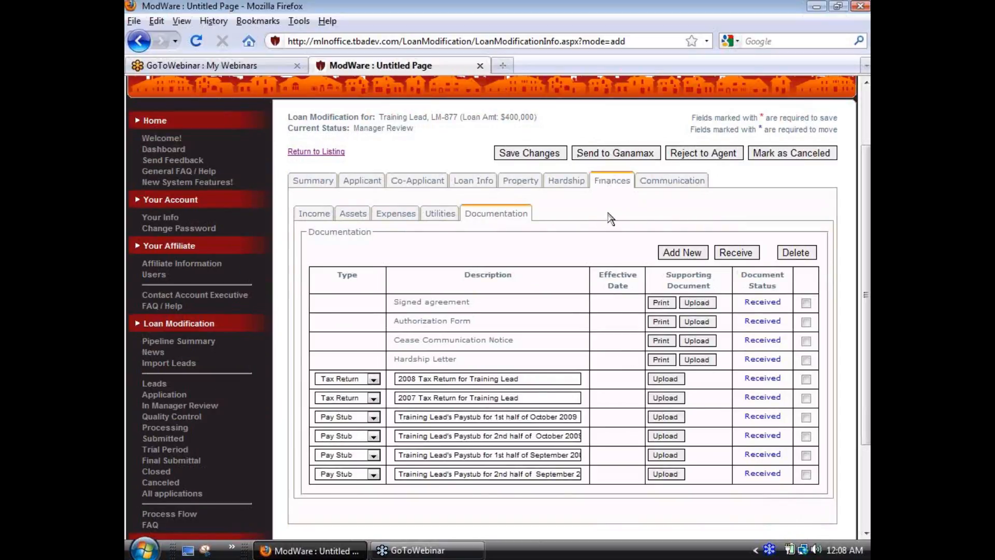
left_click(610, 157)
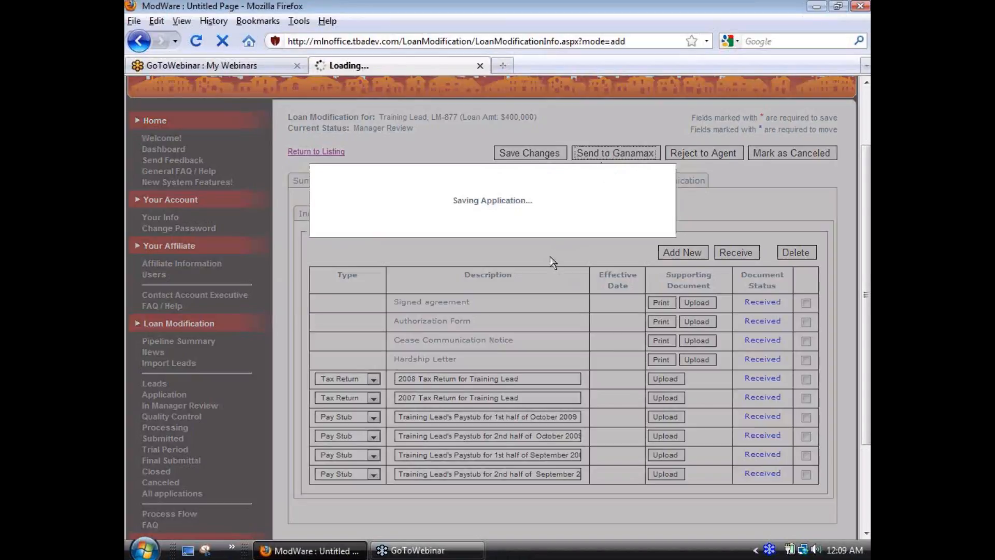